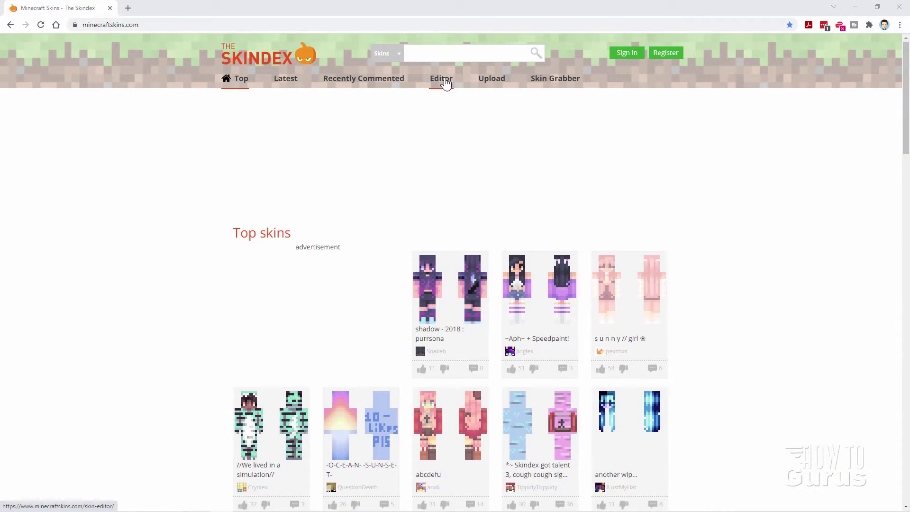
Open The Skindex skin editor with the default green character template
click(448, 84)
scroll(524, 264, down, 3)
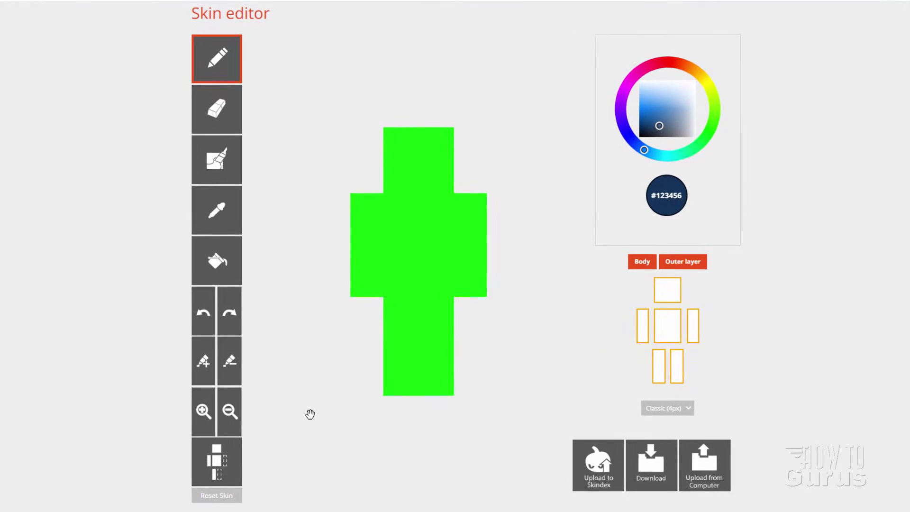
Reset the skin to a blank white template and hide the outer layer
click(226, 500)
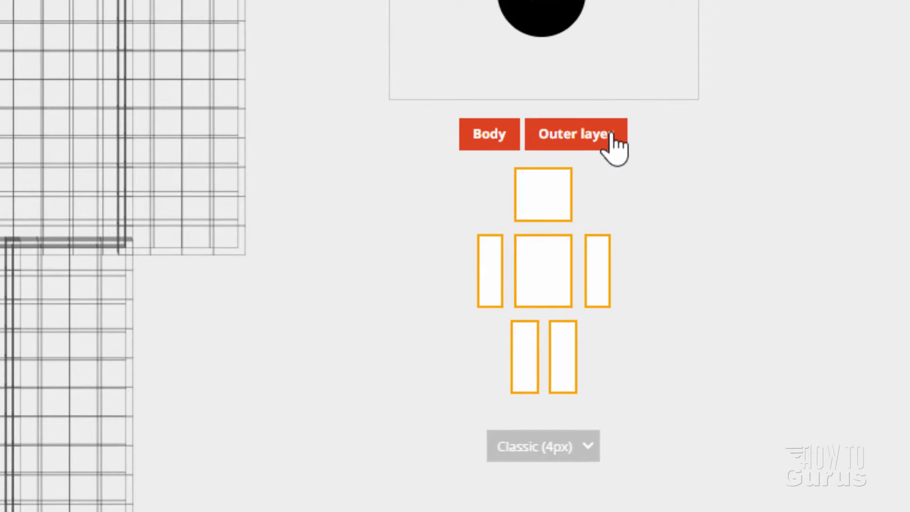
click(580, 145)
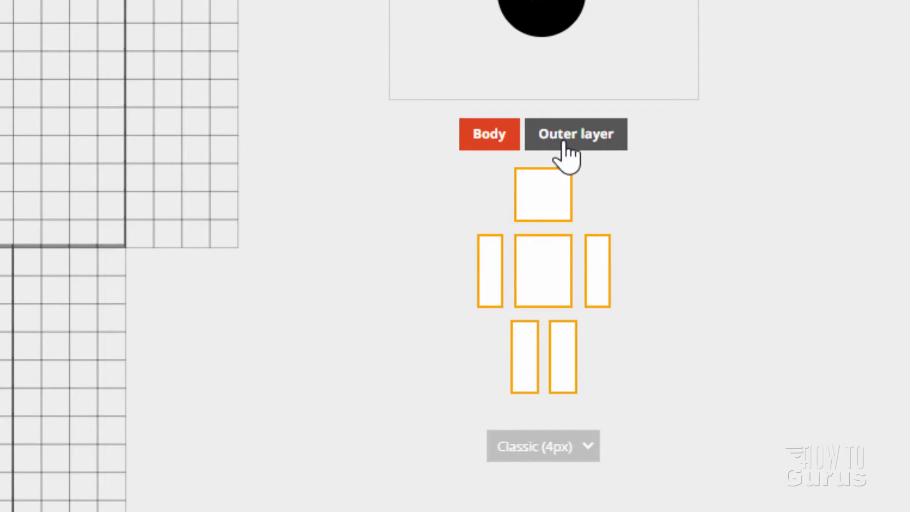
drag(583, 299, 565, 303)
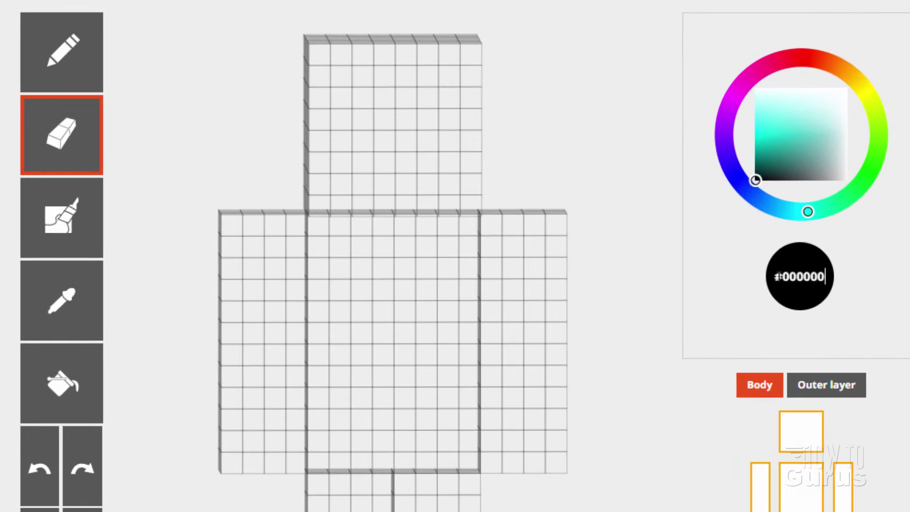
Set the colour to #20f9e8 and bucket-fill the head's front face cyan
drag(824, 277, 743, 292)
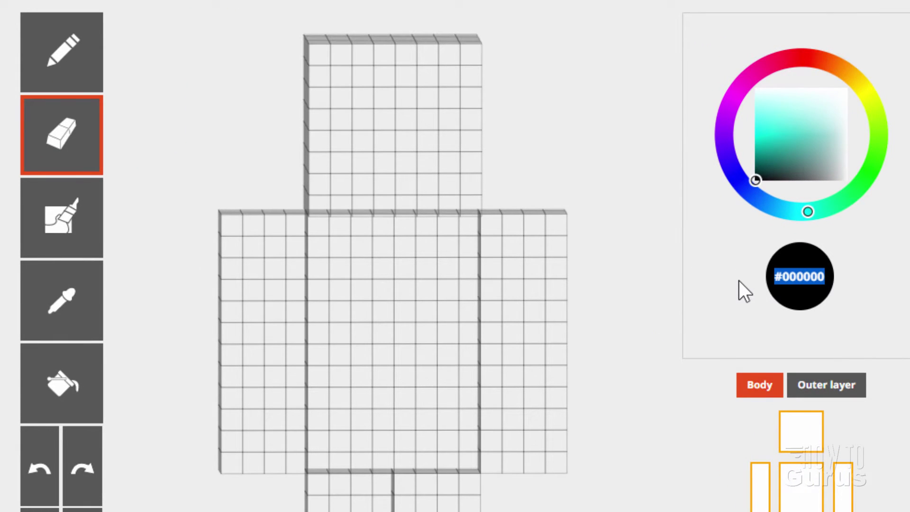
click(797, 277)
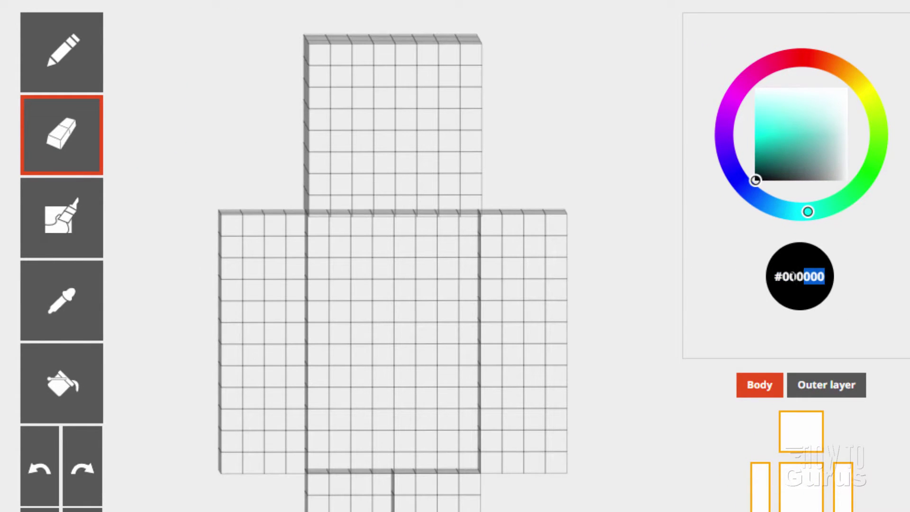
drag(789, 277, 773, 277)
text(#2)
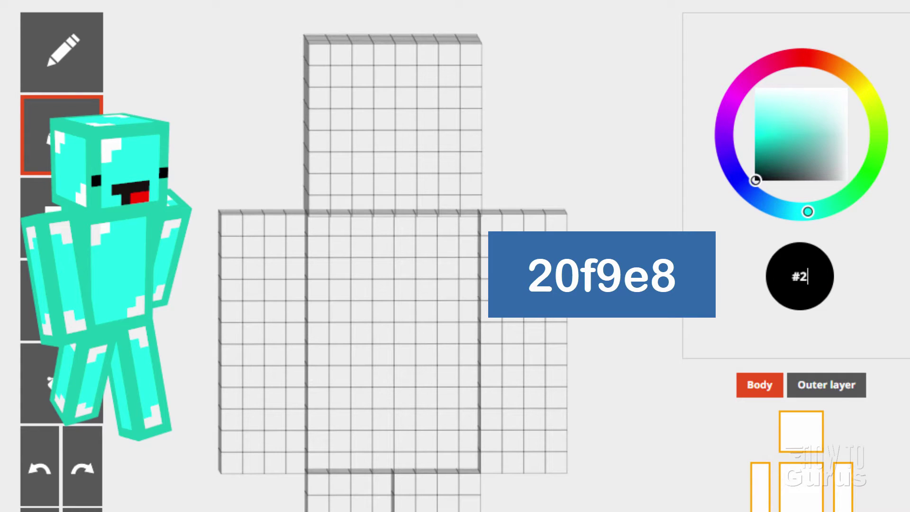
text(0f9e)
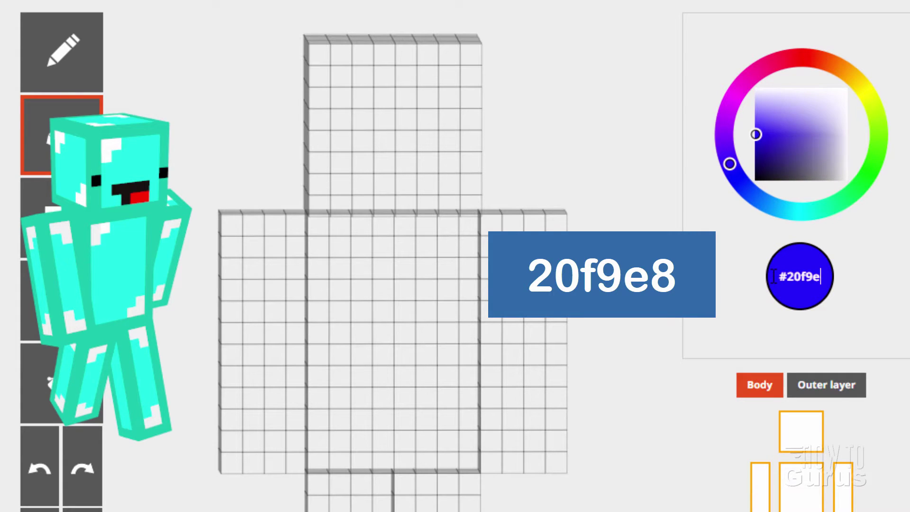
text(8)
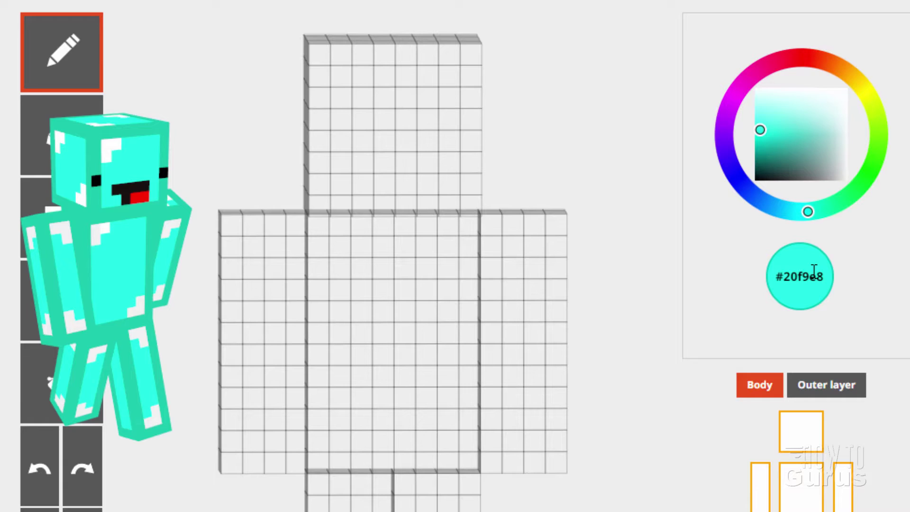
click(64, 385)
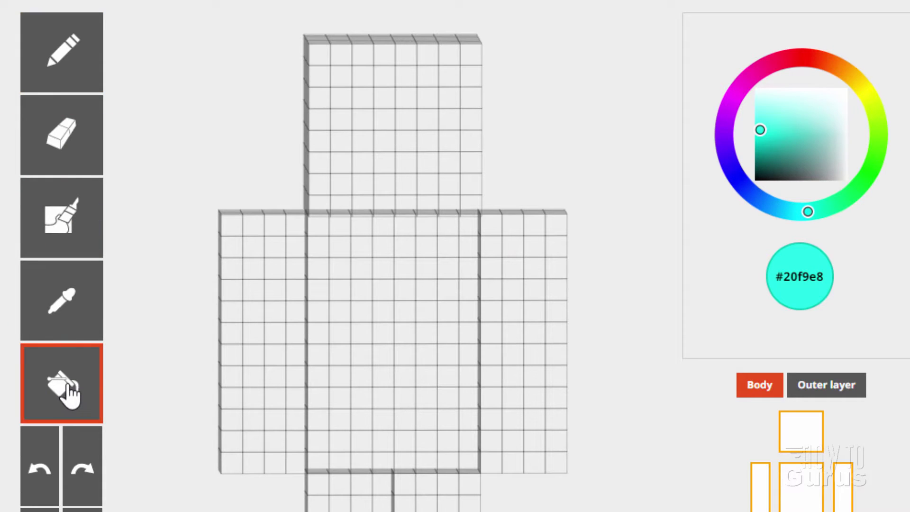
click(388, 142)
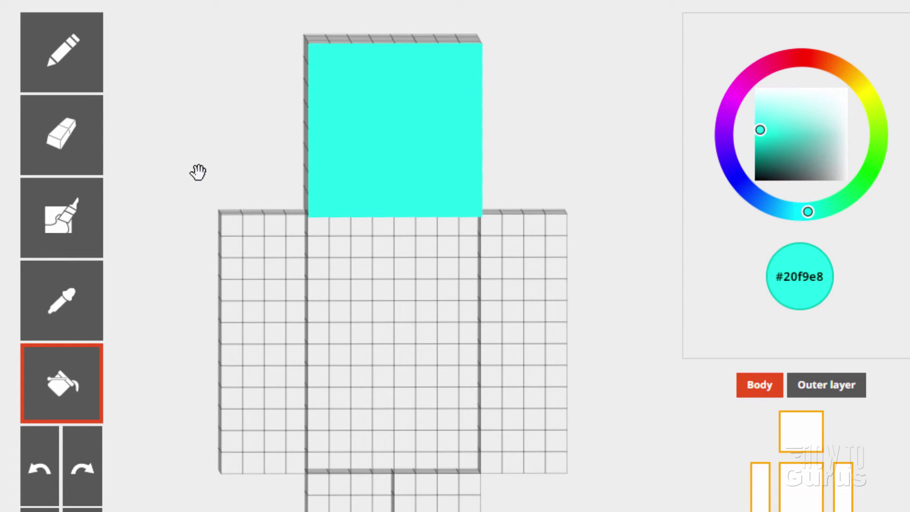
mouse_move(208, 155)
mouse_down()
mouse_move(382, 165)
mouse_move(254, 167)
mouse_move(232, 152)
mouse_move(215, 159)
mouse_move(498, 151)
mouse_move(373, 162)
mouse_move(205, 157)
mouse_move(214, 154)
mouse_up()
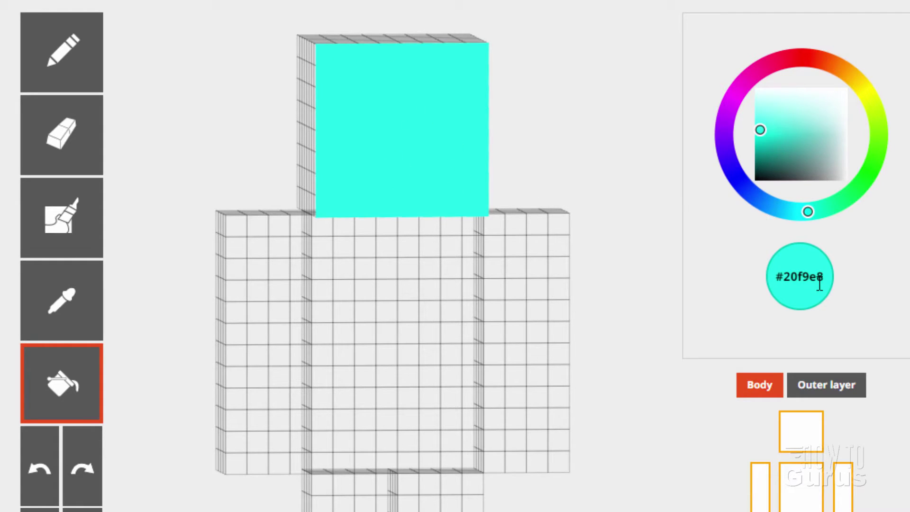
Pencil a #19c8ac teal border around the cyan face, then set the colour to black
drag(825, 280, 763, 282)
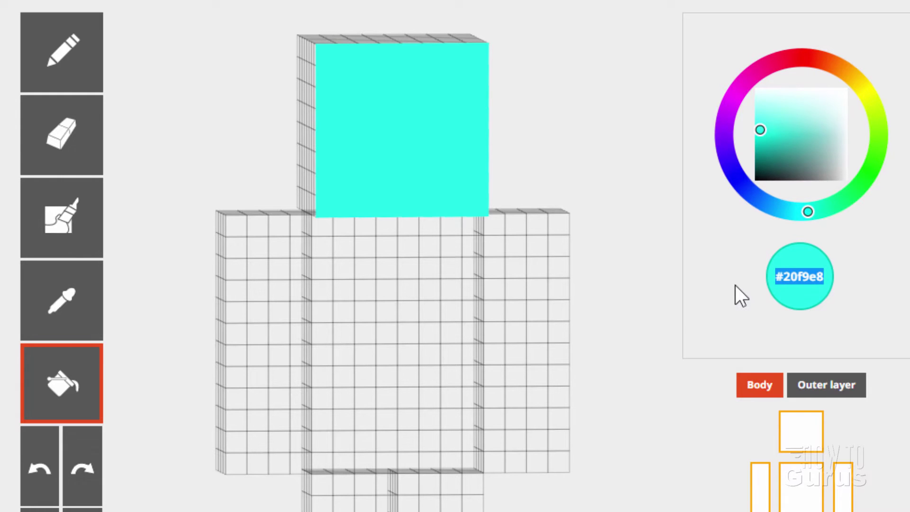
text(#19c)
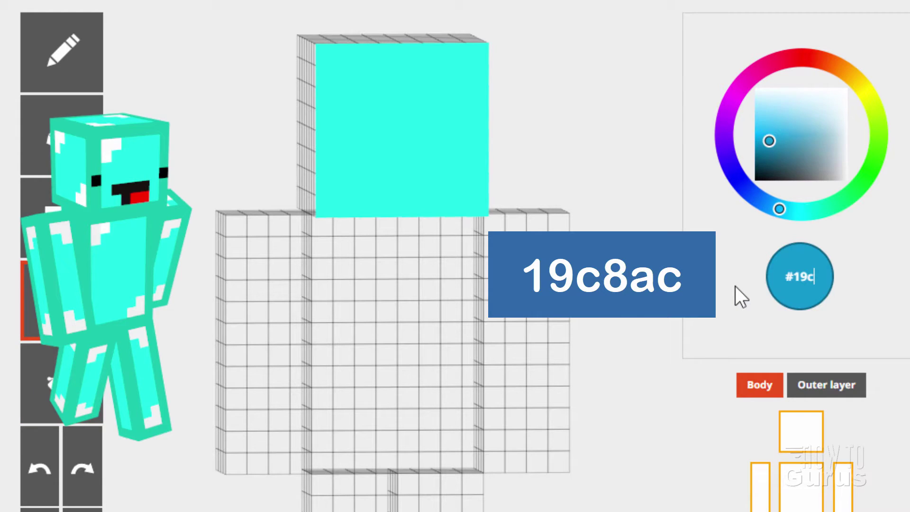
text(8ac)
key(Return)
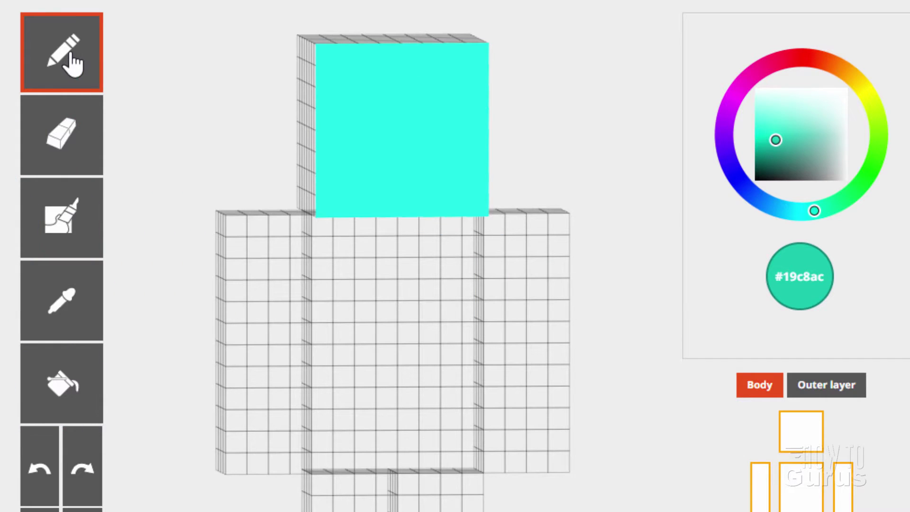
mouse_move(325, 55)
mouse_down()
mouse_move(471, 57)
mouse_move(480, 181)
mouse_move(463, 201)
mouse_move(339, 206)
mouse_move(324, 181)
mouse_move(322, 81)
mouse_up()
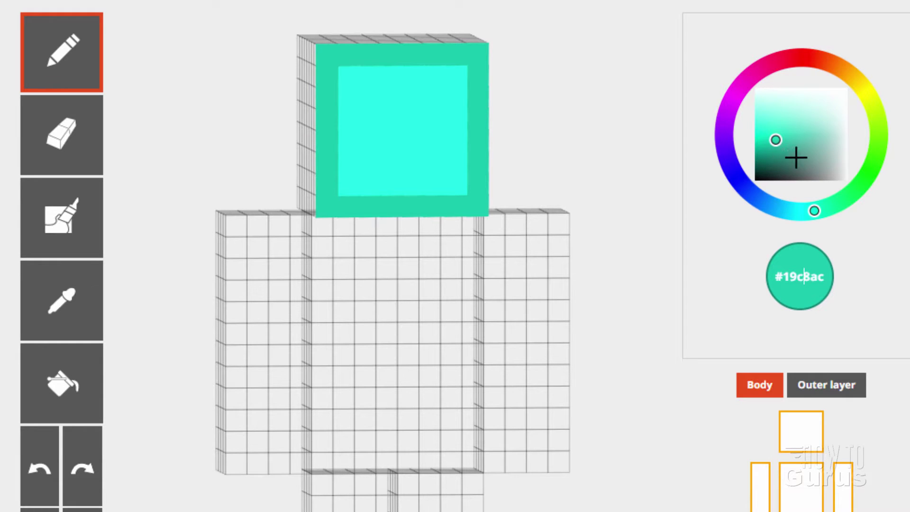
drag(795, 157, 752, 181)
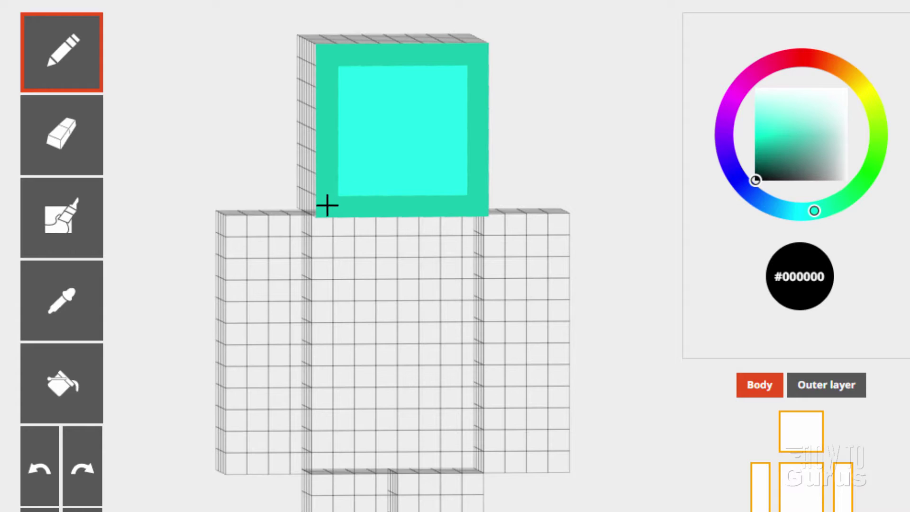
Paint black eyes on the face's edges and a black open mouth below them
click(327, 139)
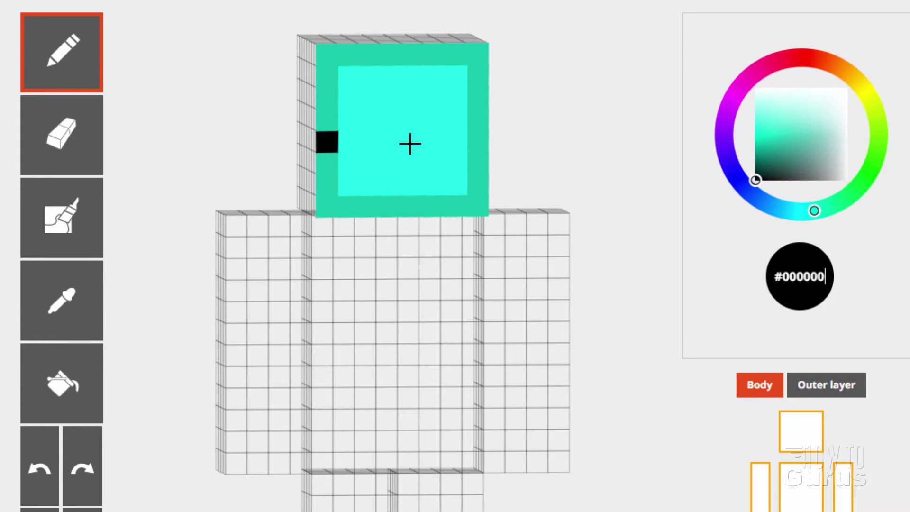
click(479, 142)
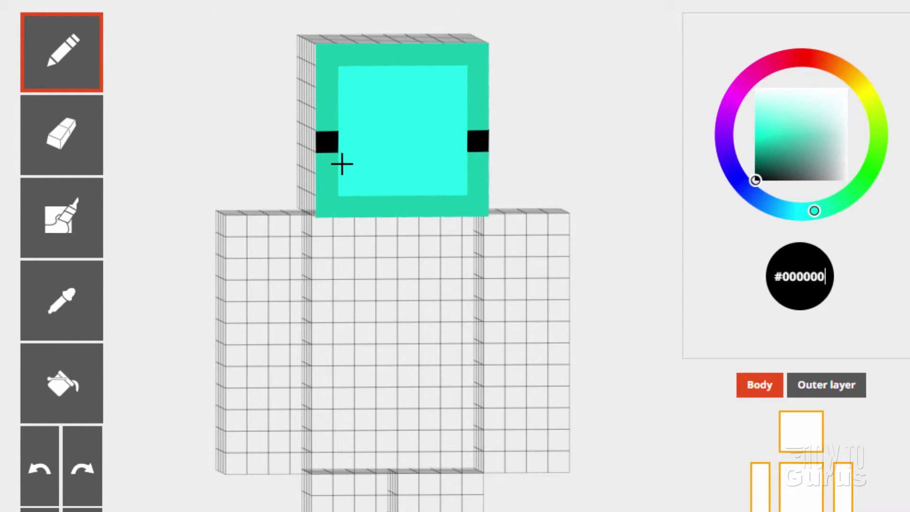
click(369, 163)
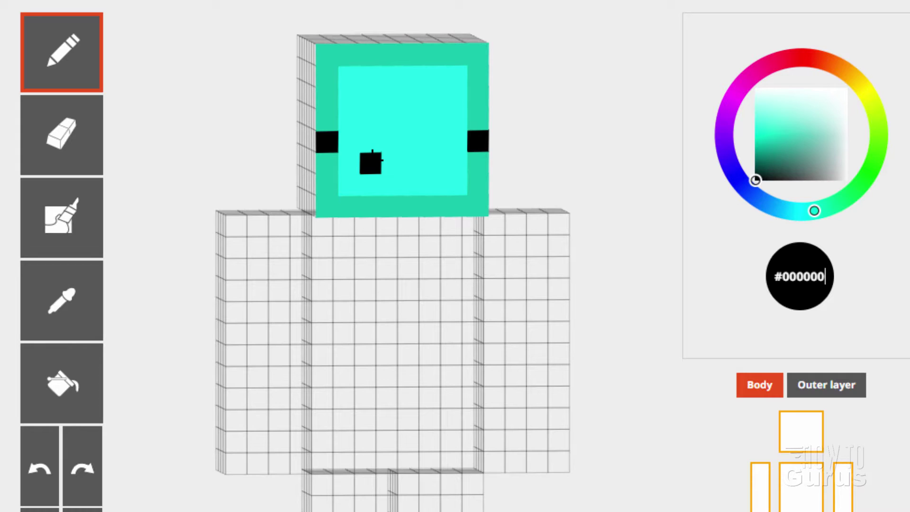
click(392, 162)
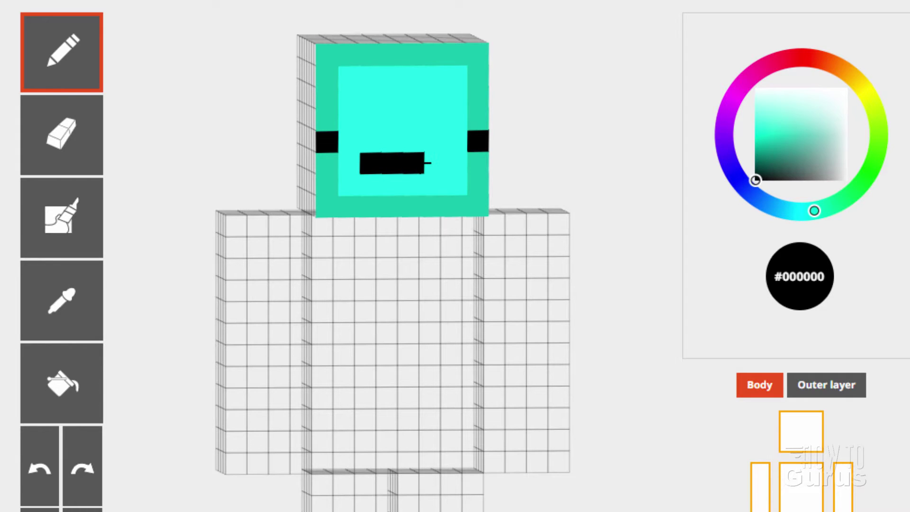
click(434, 163)
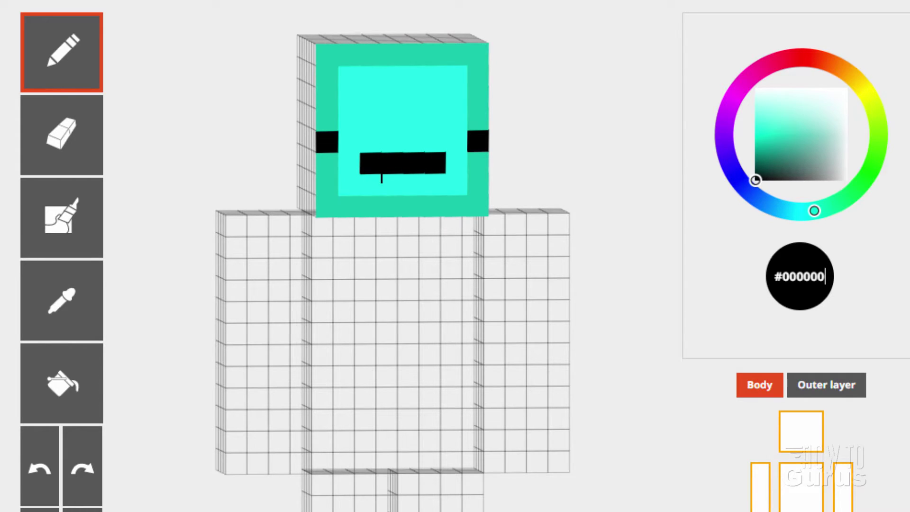
click(385, 184)
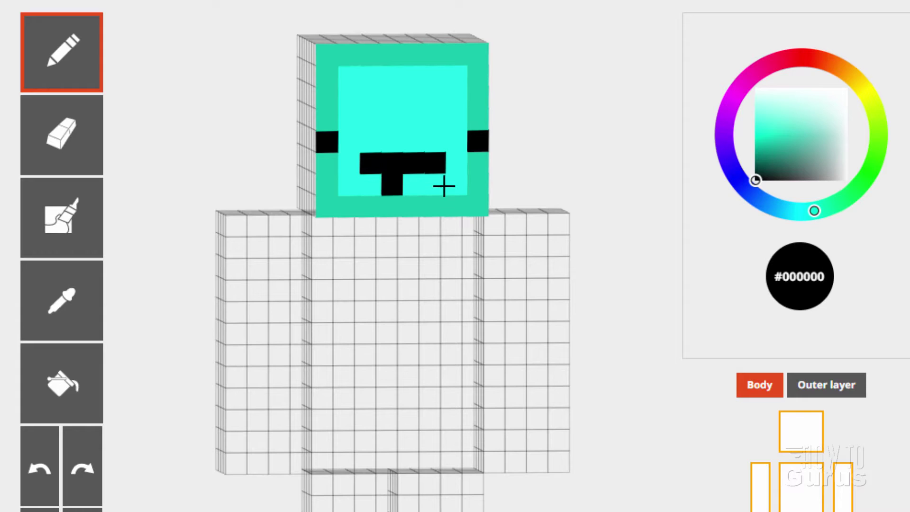
double_click(802, 277)
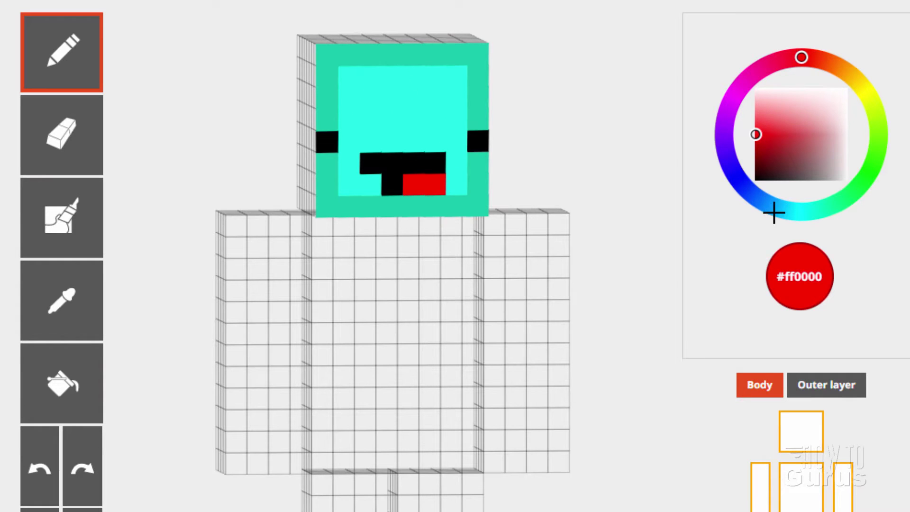
Paint white #ffffff highlight pixels in the face's top-left corner and check the model
double_click(804, 279)
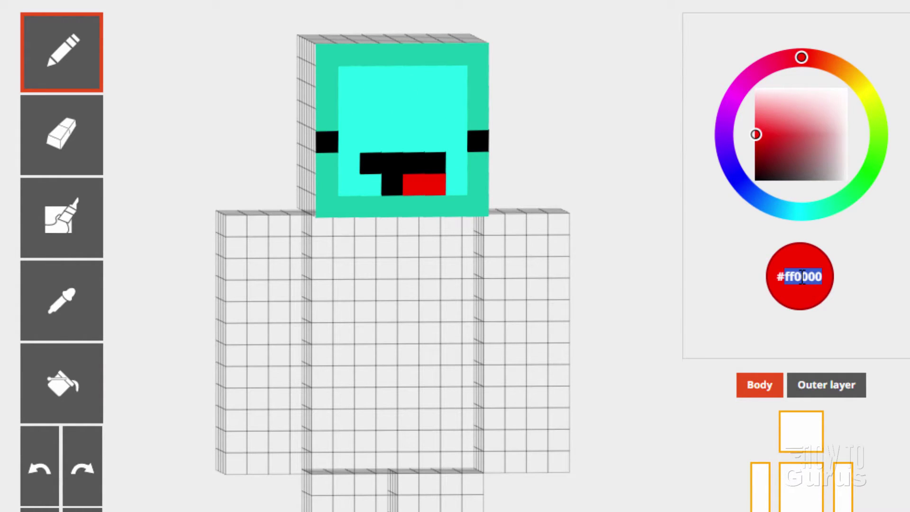
text(fff)
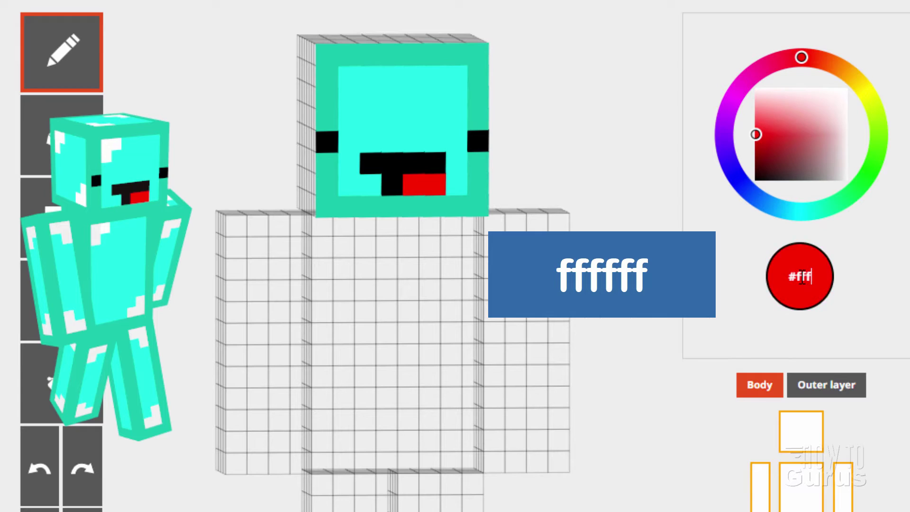
text(fff)
click(350, 73)
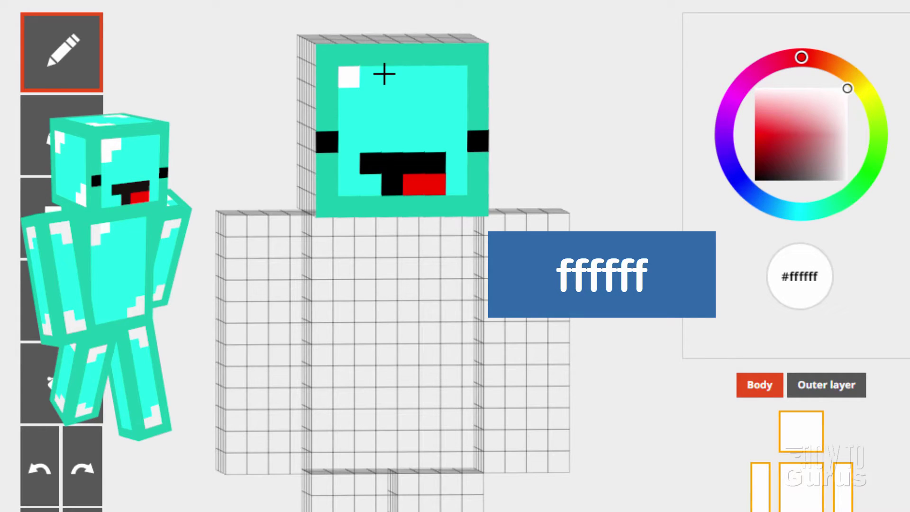
click(371, 74)
click(351, 96)
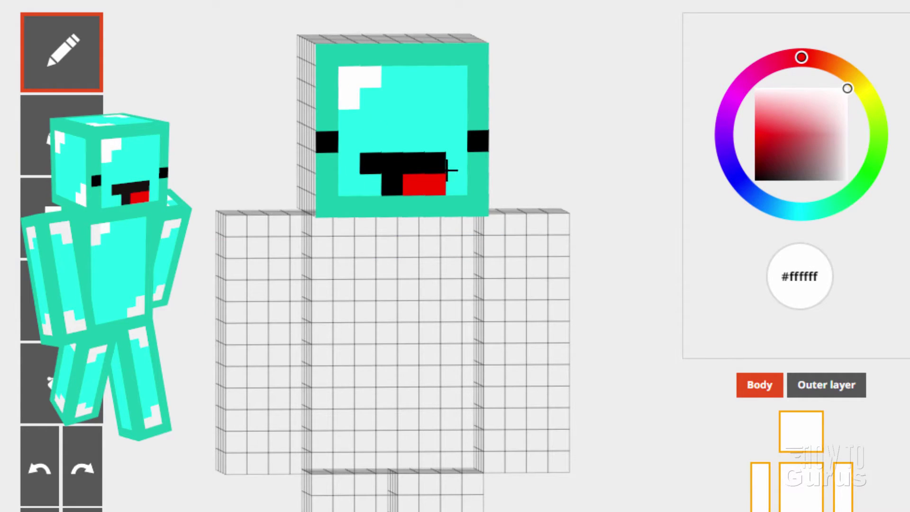
mouse_move(179, 192)
mouse_down()
mouse_move(317, 220)
mouse_move(358, 214)
mouse_move(246, 157)
mouse_move(201, 188)
mouse_move(182, 166)
mouse_up()
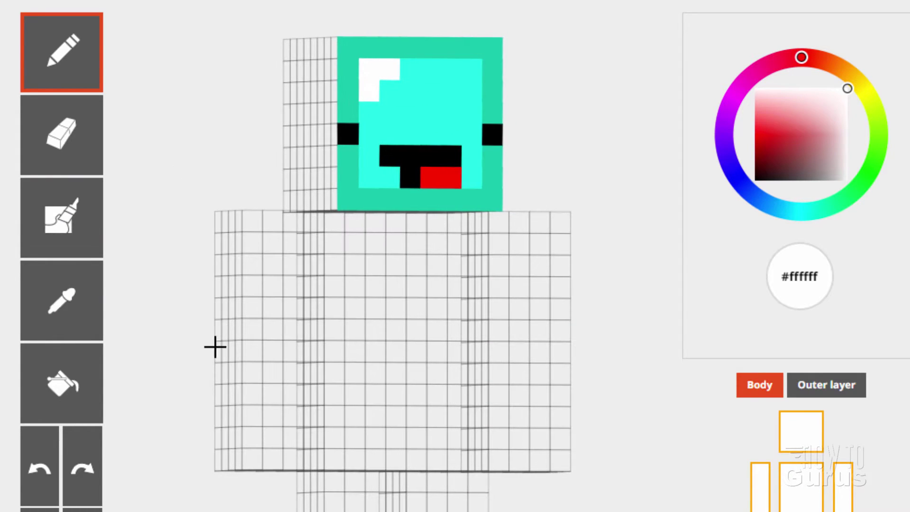
drag(215, 346, 188, 377)
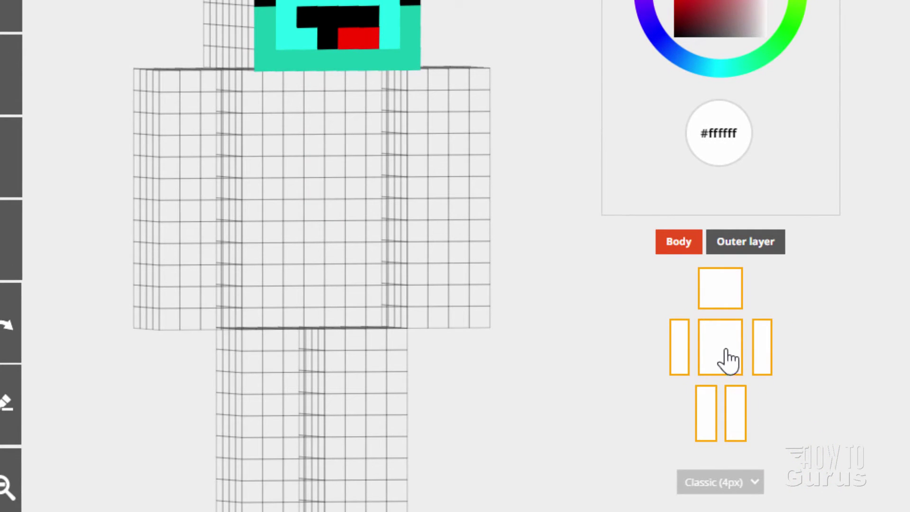
Hide the torso and sample the face's cyan #20f9e8 with the eyedropper
click(728, 359)
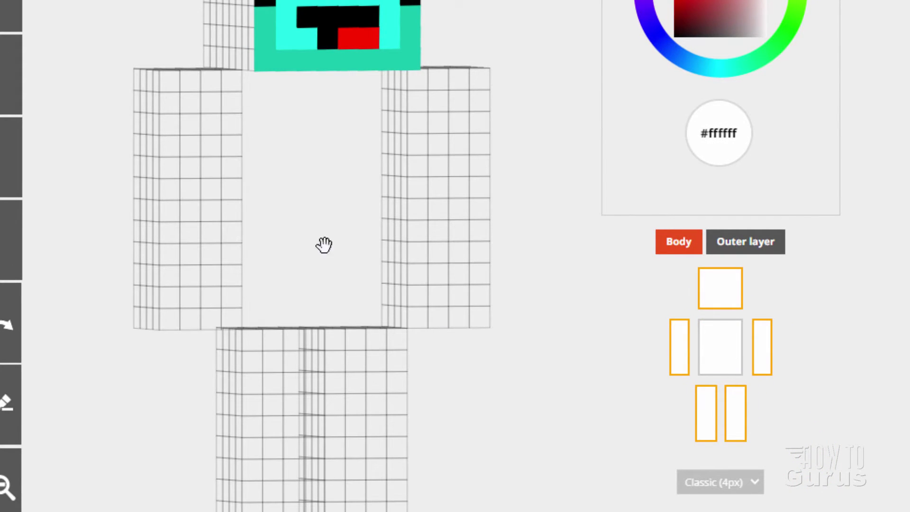
drag(349, 287, 377, 305)
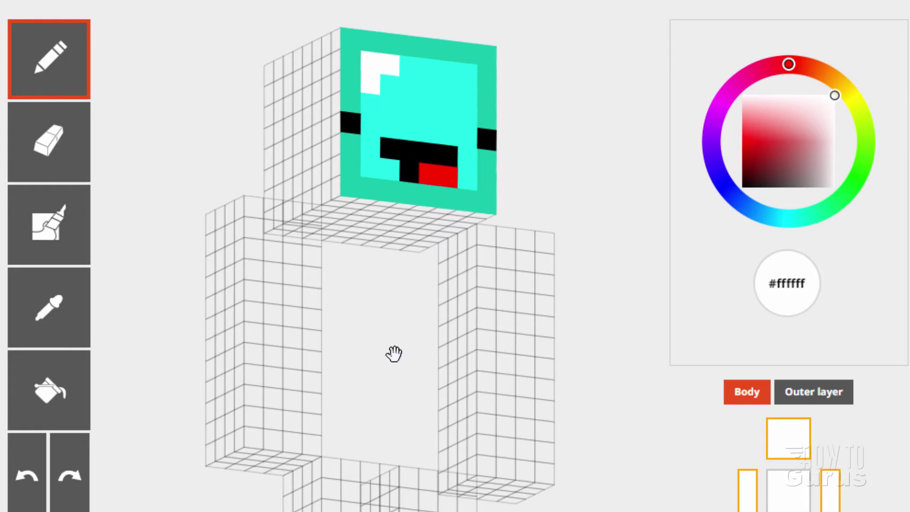
mouse_move(394, 353)
mouse_down()
mouse_move(527, 367)
mouse_move(463, 390)
mouse_move(384, 378)
mouse_move(382, 362)
mouse_move(382, 371)
mouse_up()
double_click(791, 286)
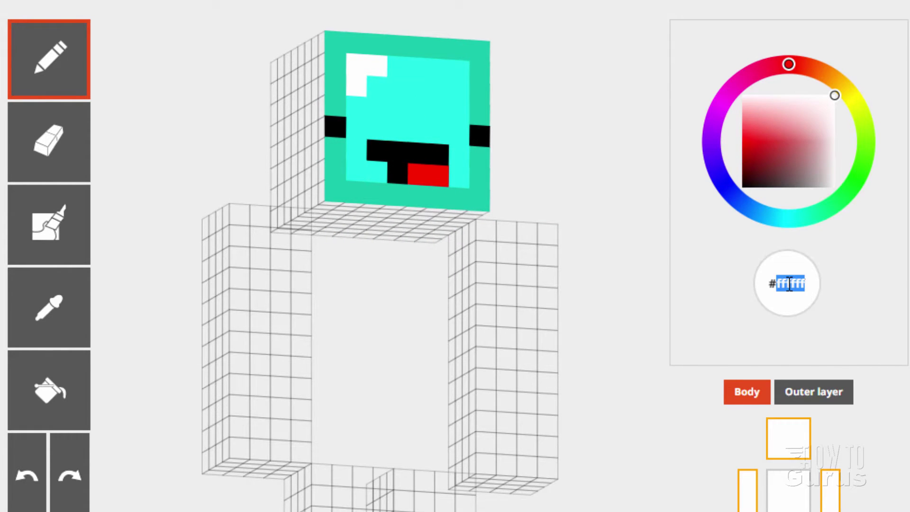
click(789, 285)
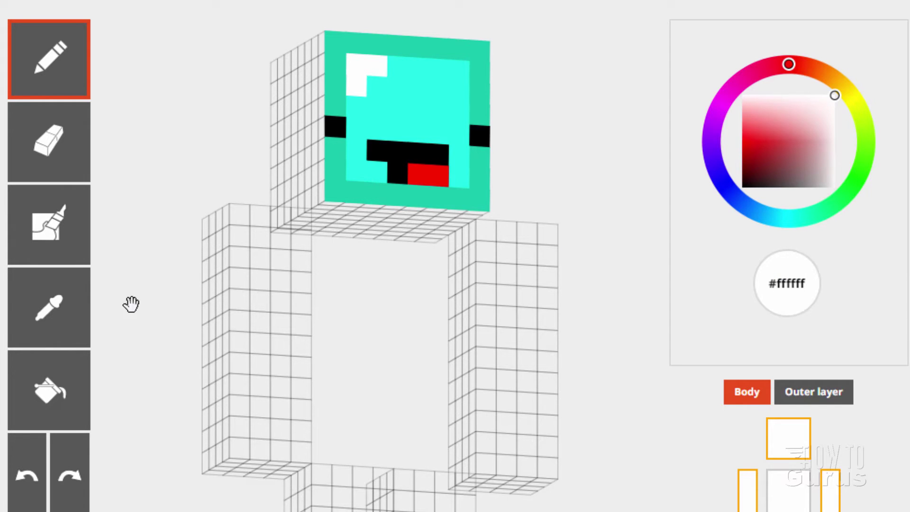
click(52, 315)
click(423, 108)
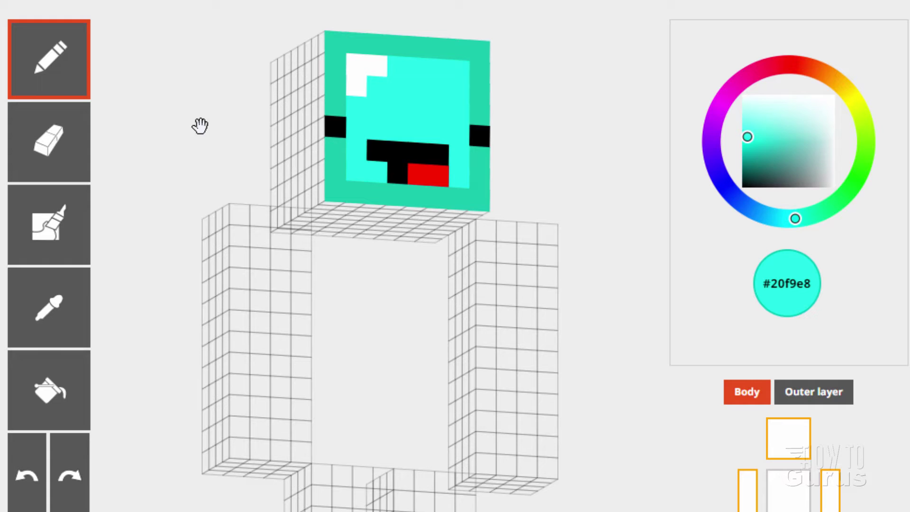
Bucket-fill the head's bottom, sides, back and top with cyan
click(52, 389)
click(423, 228)
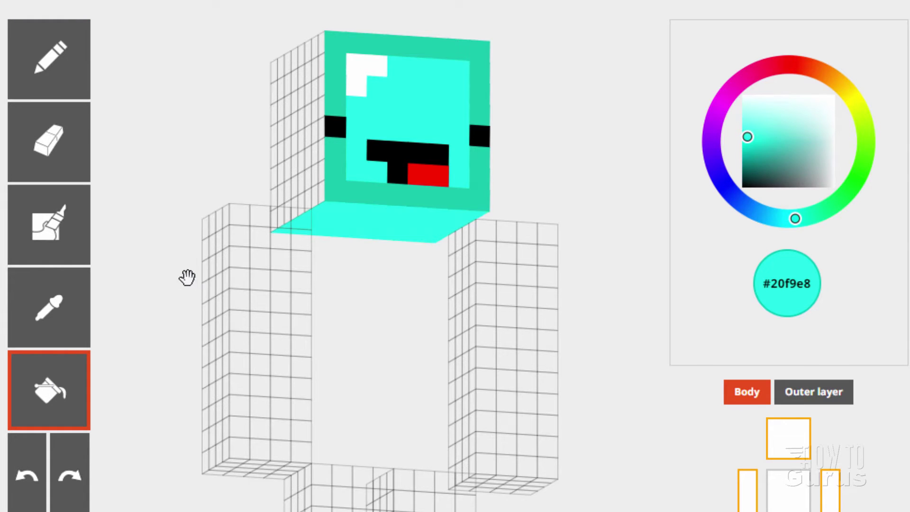
drag(186, 277, 261, 305)
click(356, 163)
drag(235, 234, 361, 237)
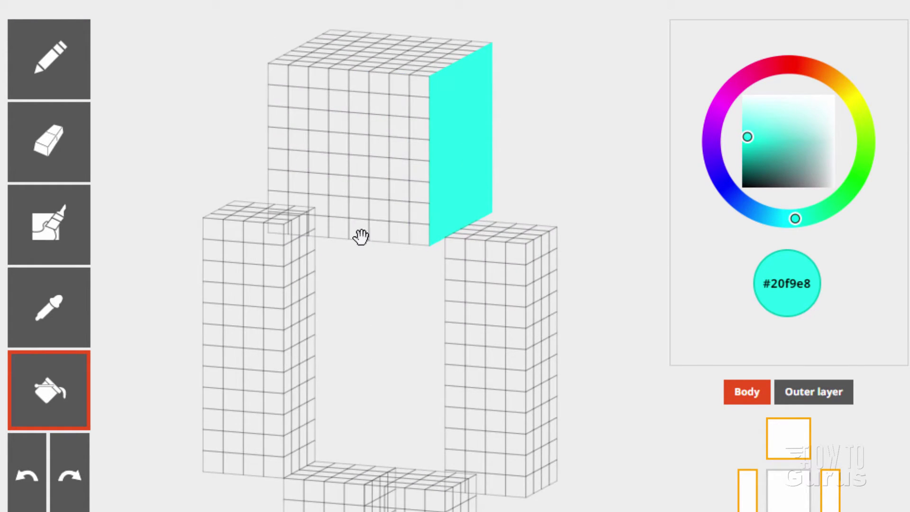
click(359, 213)
mouse_move(210, 270)
mouse_down()
mouse_move(284, 280)
mouse_move(343, 200)
mouse_up()
click(388, 192)
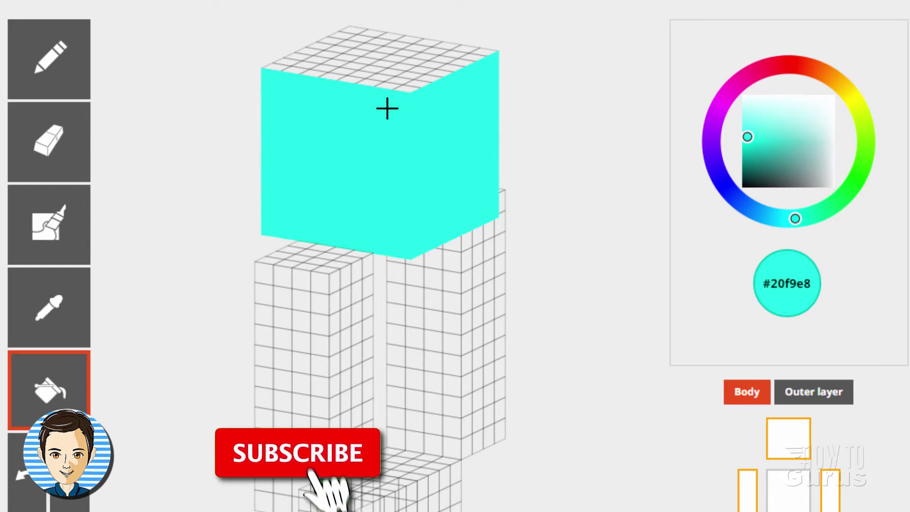
click(378, 79)
drag(372, 317, 463, 299)
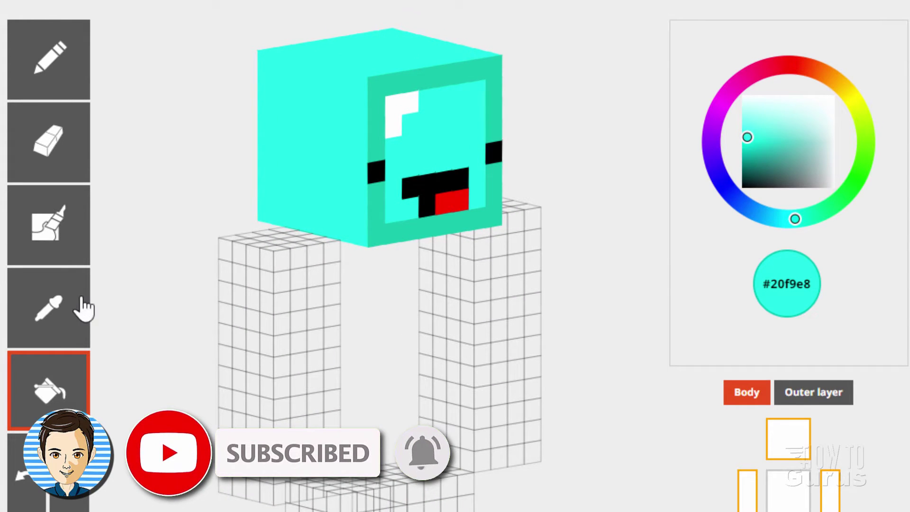
Sample the #19c8ac face border and pencil teal borders on two head sides
click(49, 308)
click(376, 123)
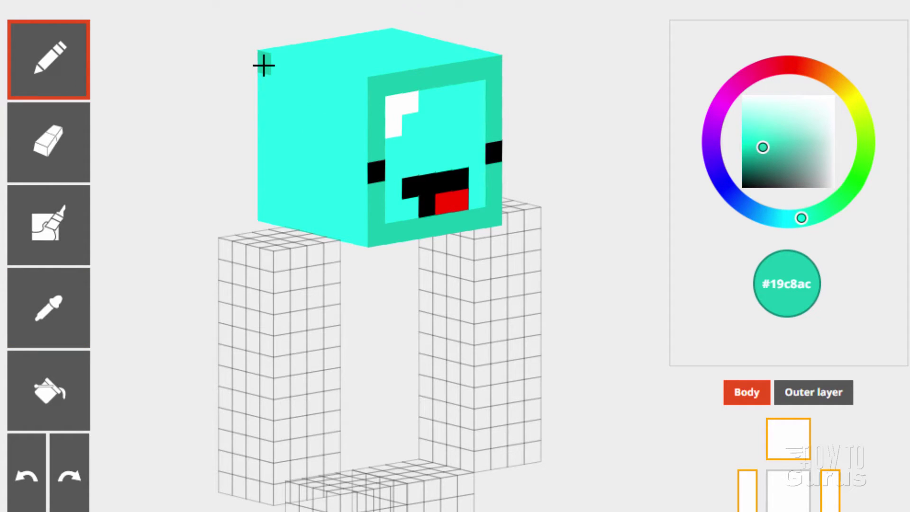
mouse_move(262, 65)
mouse_down()
mouse_move(363, 87)
mouse_move(360, 228)
mouse_move(263, 216)
mouse_move(265, 79)
mouse_up()
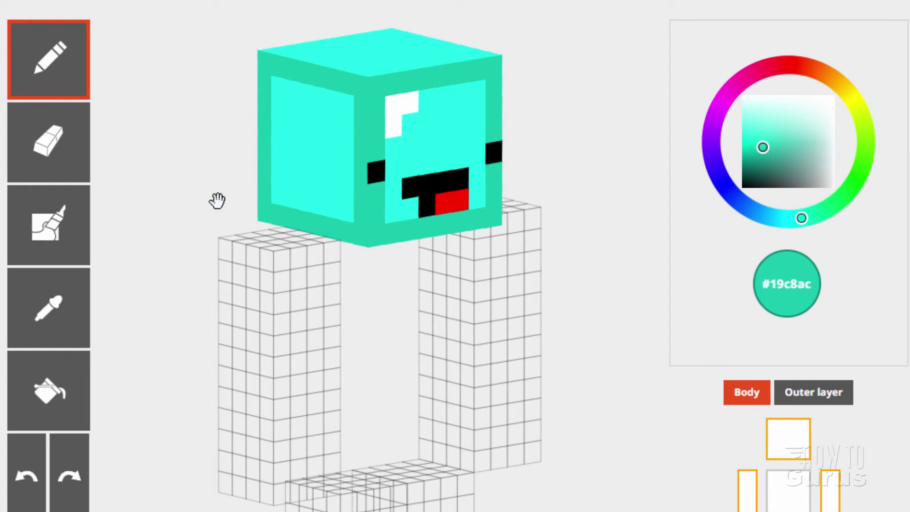
mouse_move(217, 200)
mouse_down()
mouse_move(346, 209)
mouse_move(307, 127)
mouse_up()
mouse_move(266, 95)
mouse_down()
mouse_move(402, 114)
mouse_move(404, 261)
mouse_move(264, 236)
mouse_move(271, 114)
mouse_up()
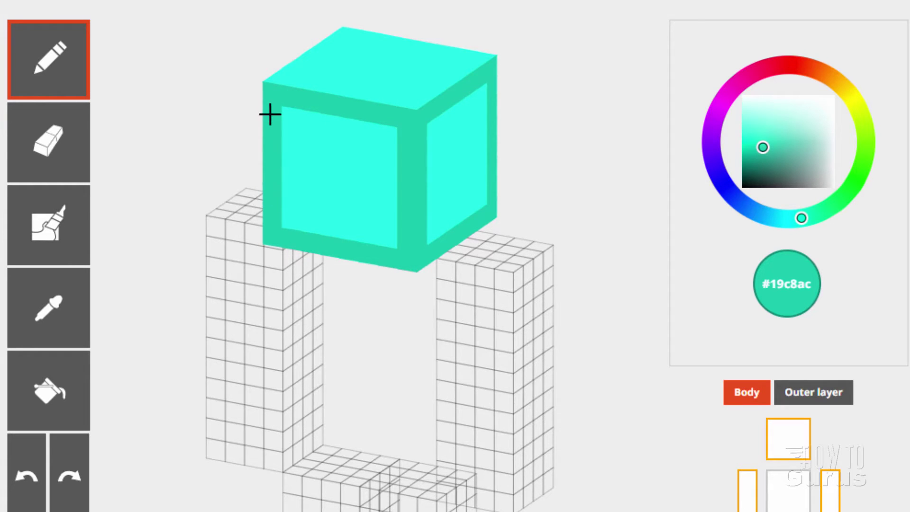
Pencil matching teal borders on the back and top of the head
drag(179, 217, 277, 218)
mouse_move(263, 118)
mouse_down()
mouse_move(391, 144)
mouse_move(405, 250)
mouse_move(395, 283)
mouse_move(264, 240)
mouse_move(268, 138)
mouse_up()
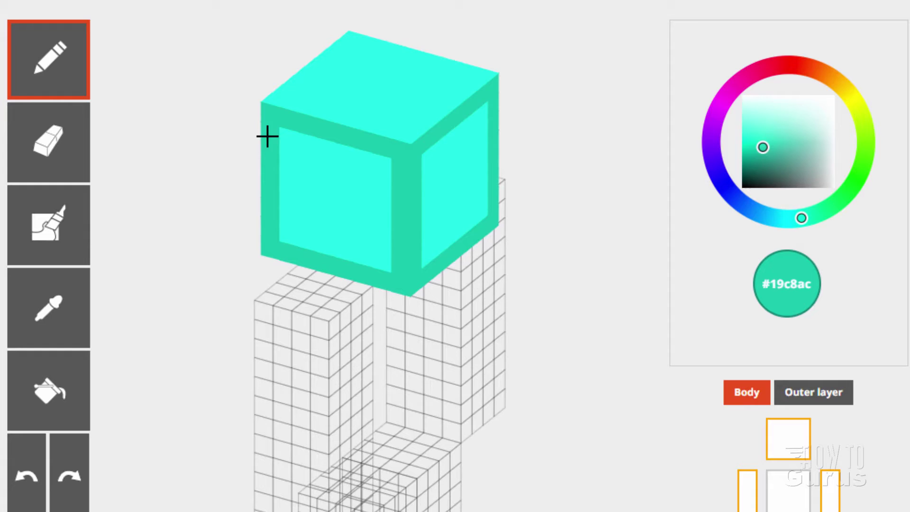
drag(244, 62, 235, 106)
mouse_move(356, 90)
mouse_down()
mouse_move(282, 181)
mouse_move(394, 240)
mouse_move(432, 212)
mouse_move(476, 152)
mouse_move(379, 98)
mouse_up()
drag(250, 317, 224, 333)
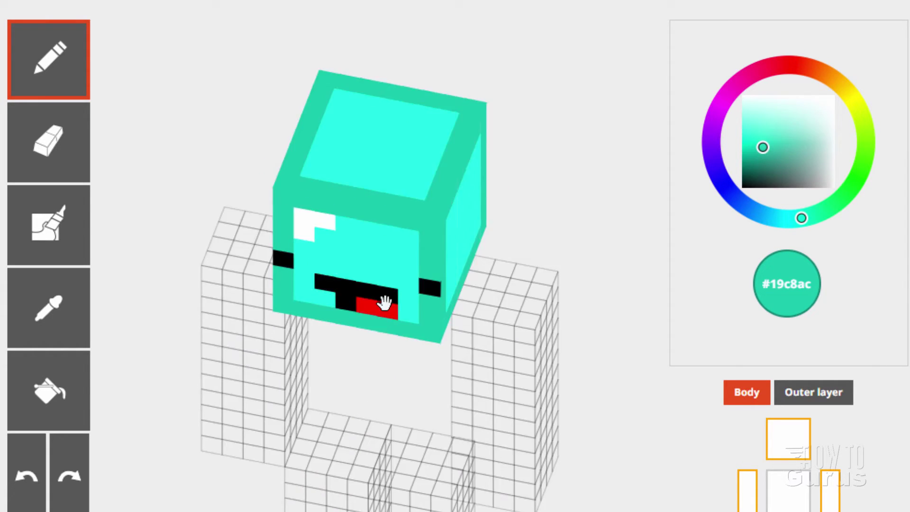
mouse_move(384, 302)
mouse_down()
mouse_move(422, 259)
mouse_move(422, 238)
mouse_move(491, 229)
mouse_move(447, 239)
mouse_up()
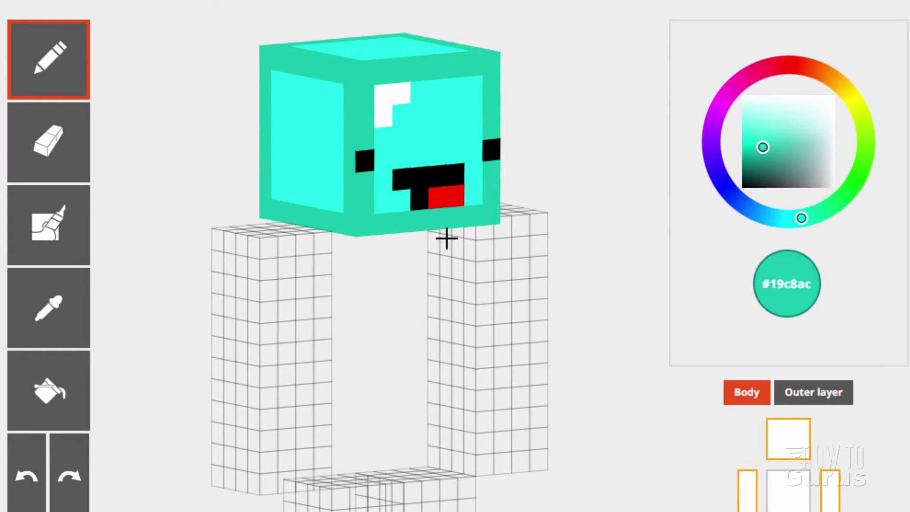
Sample white #ffffff and paint corner highlights on the head's back, sides and top
click(50, 325)
click(383, 102)
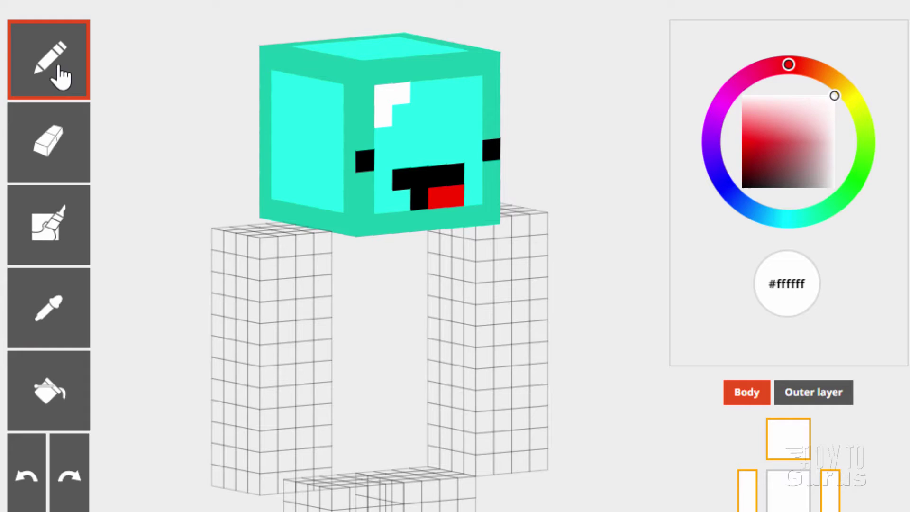
drag(143, 178, 342, 104)
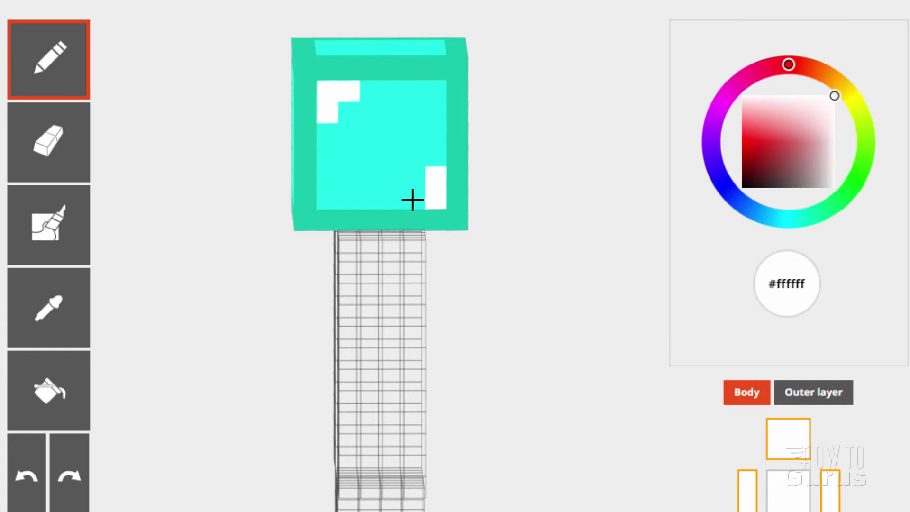
drag(210, 361, 370, 354)
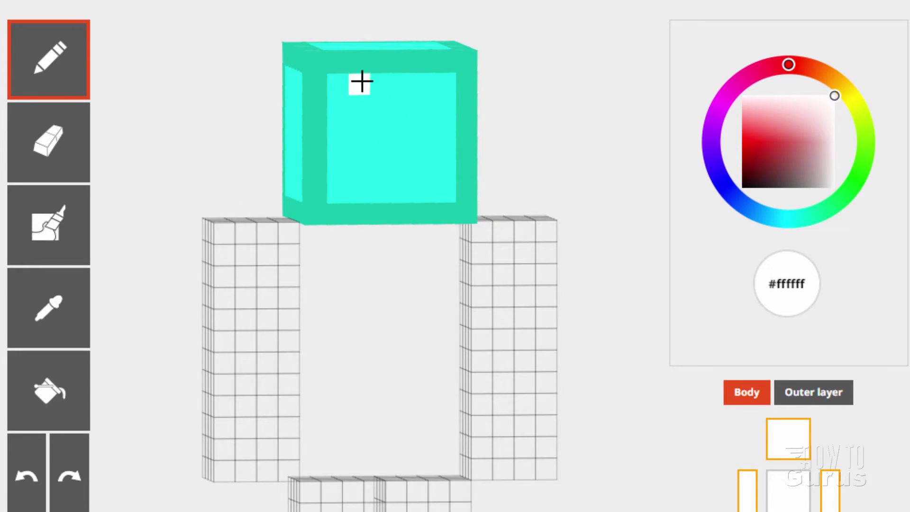
click(339, 106)
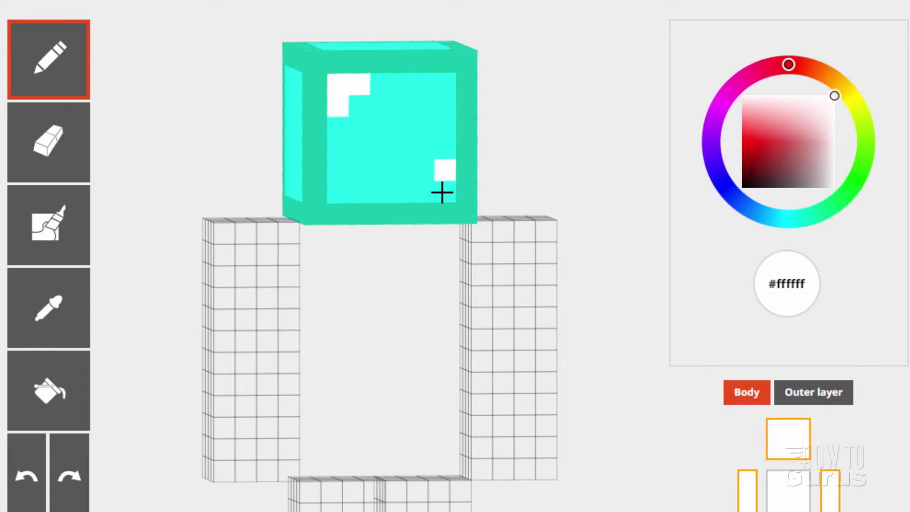
mouse_move(186, 290)
mouse_down()
mouse_move(290, 291)
mouse_move(322, 105)
mouse_up()
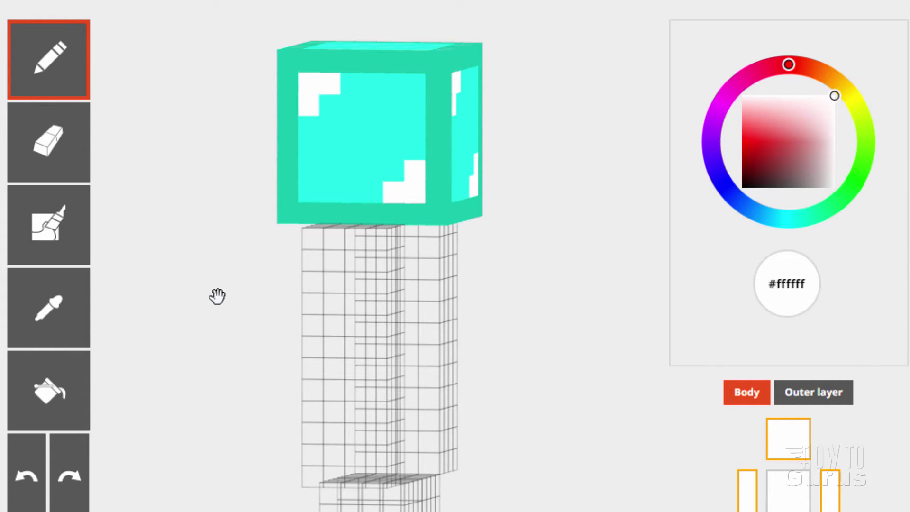
mouse_move(219, 283)
mouse_down()
mouse_move(398, 276)
mouse_move(394, 350)
mouse_move(385, 256)
mouse_up()
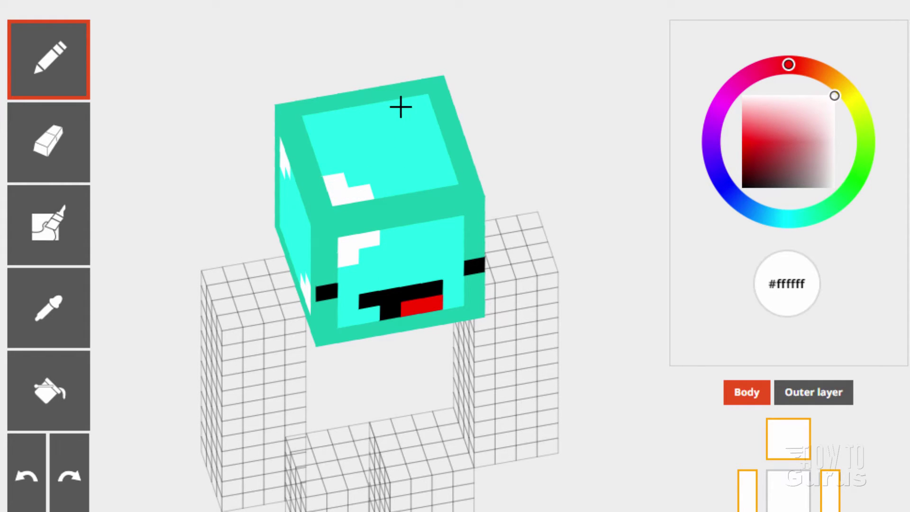
drag(400, 107, 414, 105)
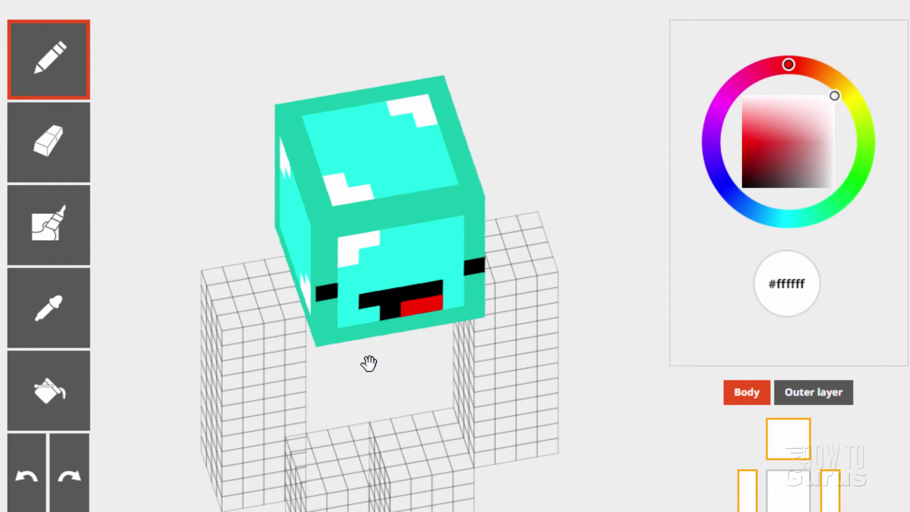
mouse_move(368, 364)
mouse_down()
mouse_move(360, 195)
mouse_move(347, 203)
mouse_move(376, 203)
mouse_move(365, 179)
mouse_move(344, 183)
mouse_move(357, 183)
mouse_up()
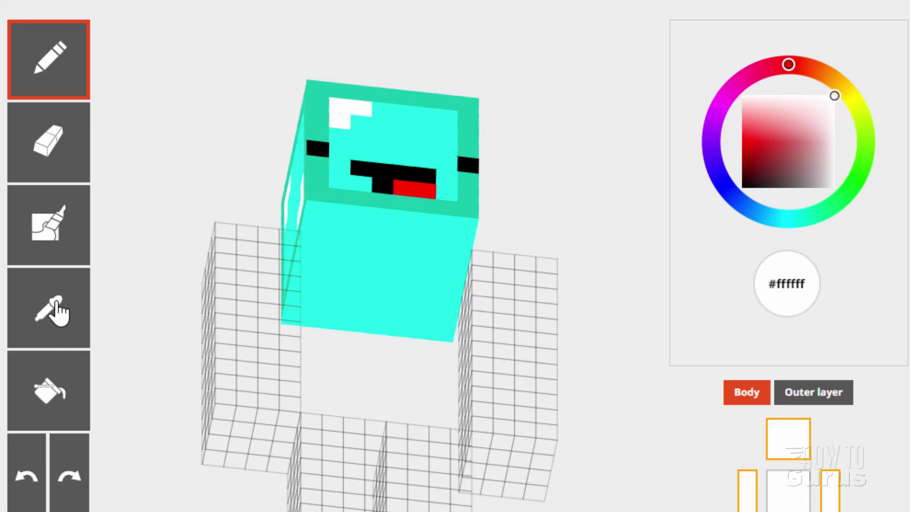
Sample #19c8ac and pencil a teal border along the head's underside
click(57, 311)
click(317, 190)
click(60, 63)
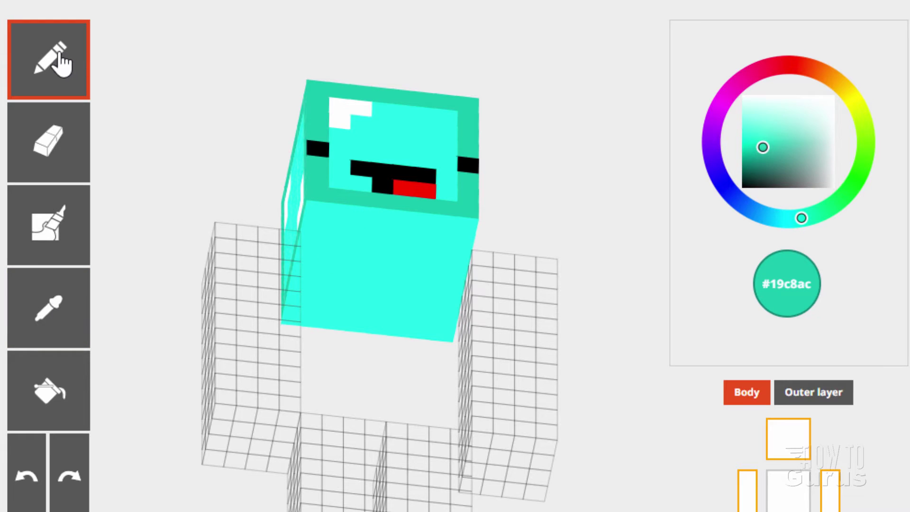
mouse_move(317, 211)
mouse_down()
mouse_move(459, 228)
mouse_move(447, 320)
mouse_move(298, 315)
mouse_move(307, 229)
mouse_up()
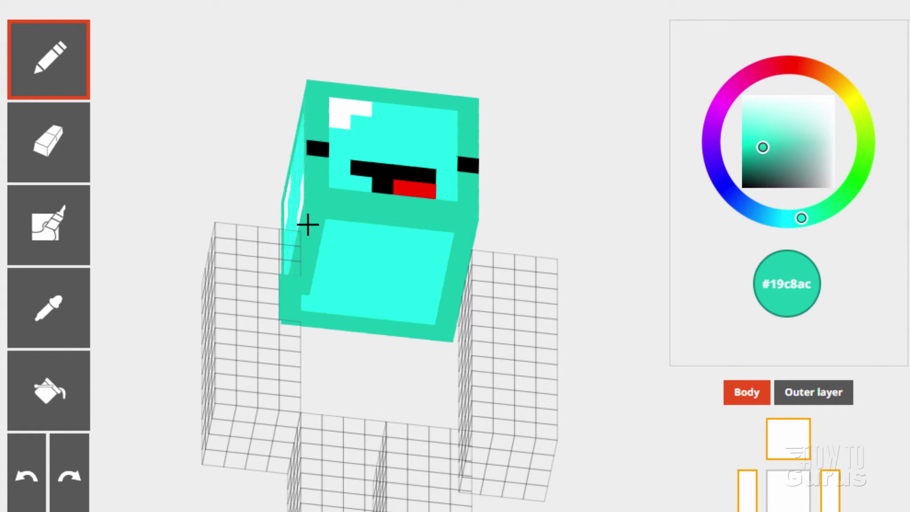
drag(357, 293, 334, 311)
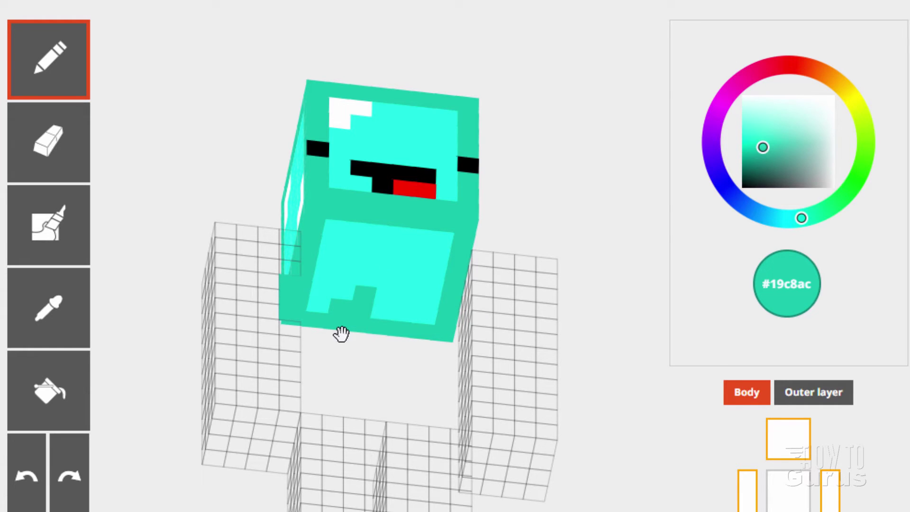
Hide the left arm and sample cyan #20f9e8 and white for the underside corners
click(752, 483)
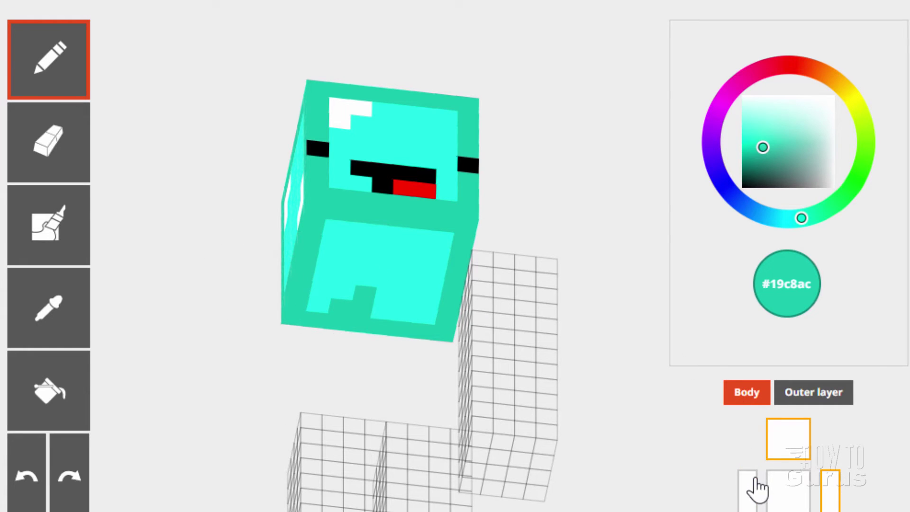
click(57, 313)
click(410, 270)
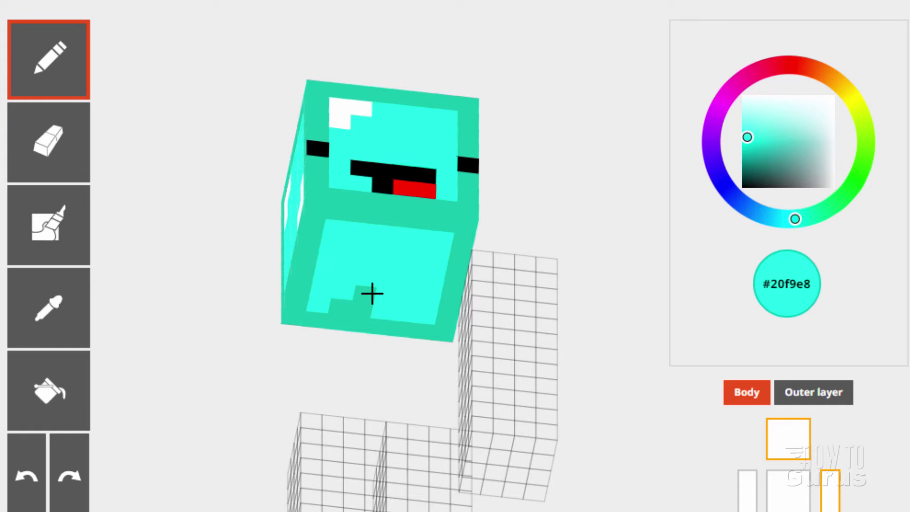
click(60, 311)
click(341, 116)
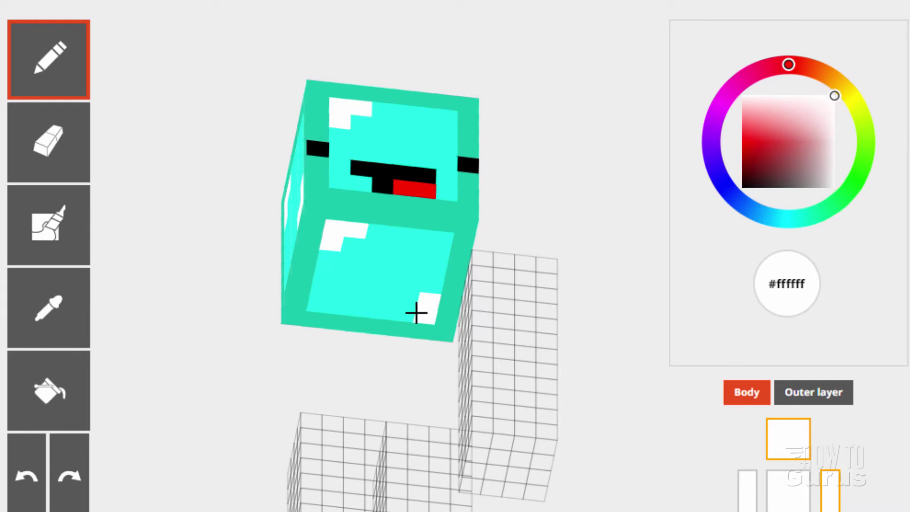
mouse_move(413, 322)
mouse_down()
mouse_move(236, 313)
mouse_move(230, 363)
mouse_up()
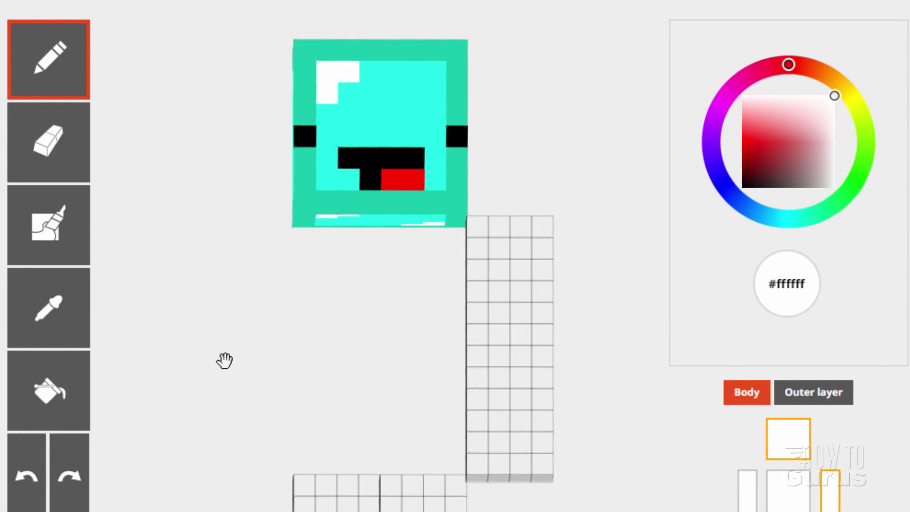
Fill the left arm front with bright cyan from the head, then sample the darker teal border
click(694, 381)
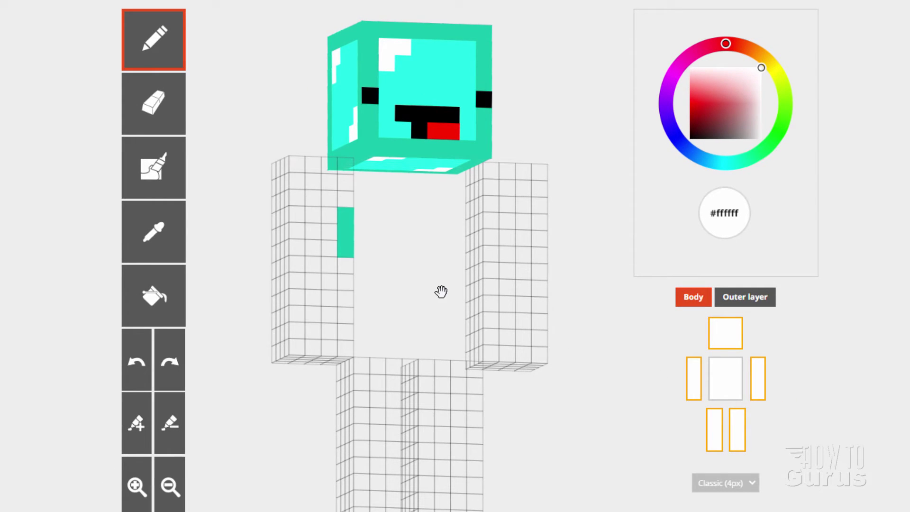
drag(441, 292, 423, 284)
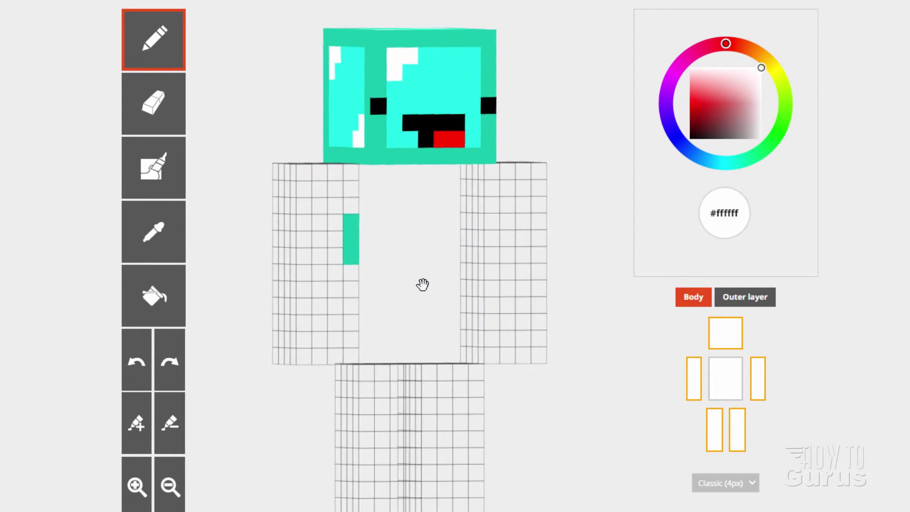
click(155, 237)
click(440, 89)
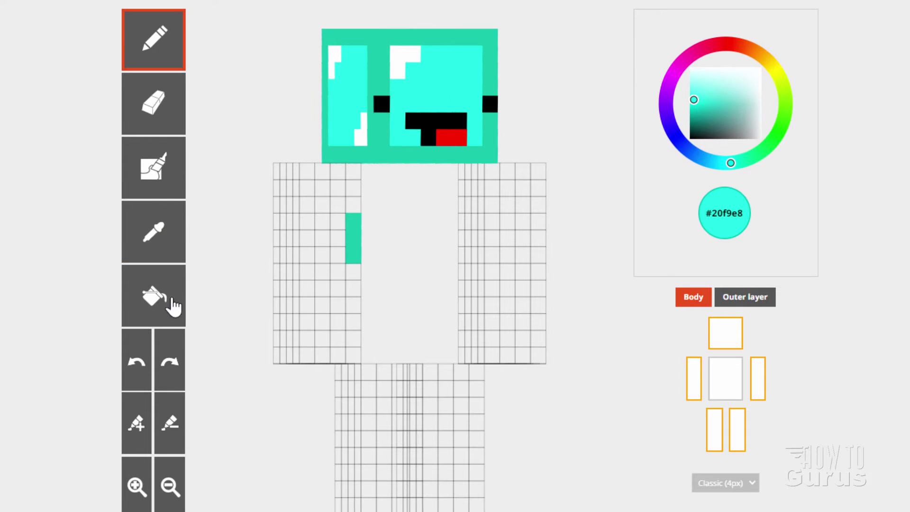
click(155, 297)
click(323, 304)
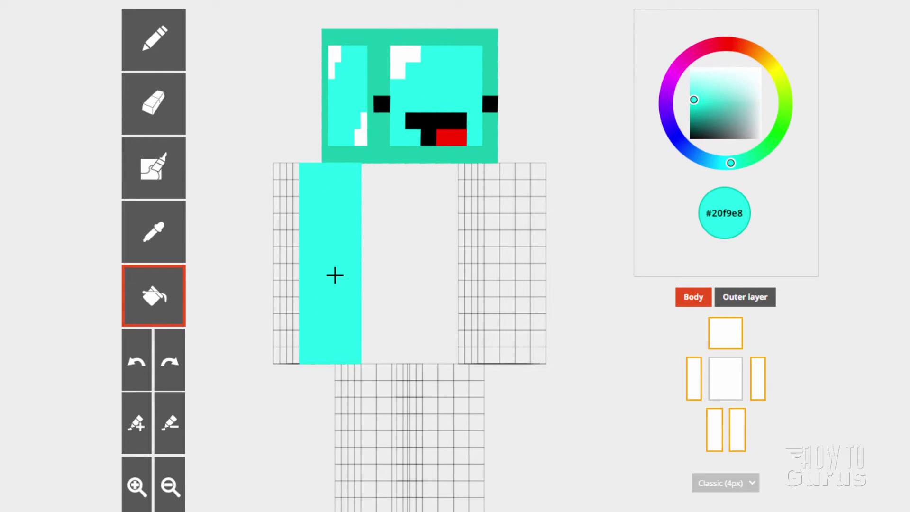
click(155, 237)
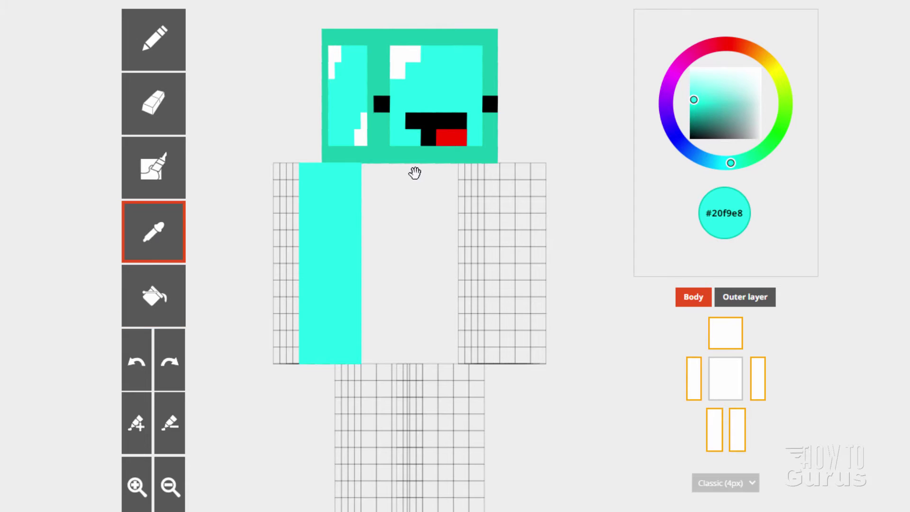
click(392, 155)
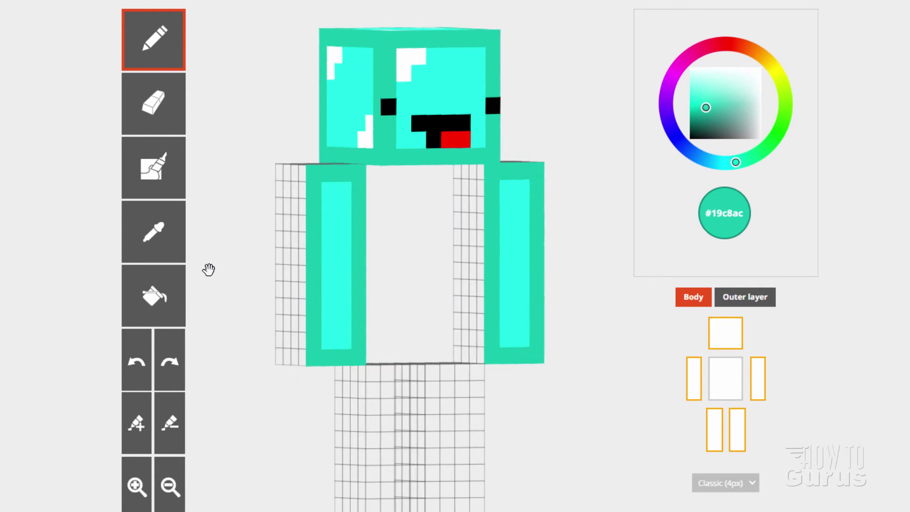
Outline the arms' front and side faces with the darker teal border
drag(209, 268, 249, 268)
mouse_move(366, 275)
mouse_down()
mouse_move(319, 286)
mouse_move(450, 173)
mouse_move(443, 358)
mouse_move(421, 181)
mouse_up()
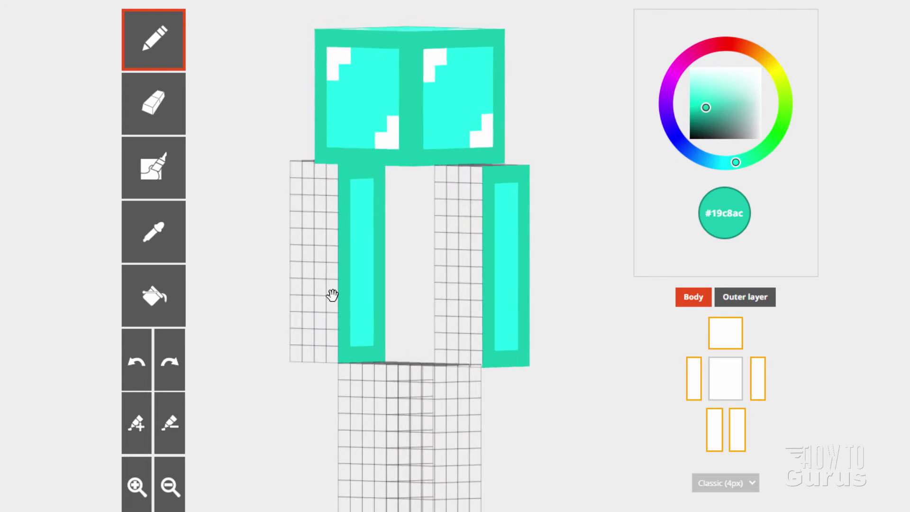
mouse_move(316, 275)
mouse_down()
mouse_move(315, 174)
mouse_move(299, 359)
mouse_move(284, 191)
mouse_move(514, 215)
mouse_move(470, 335)
mouse_move(468, 181)
mouse_up()
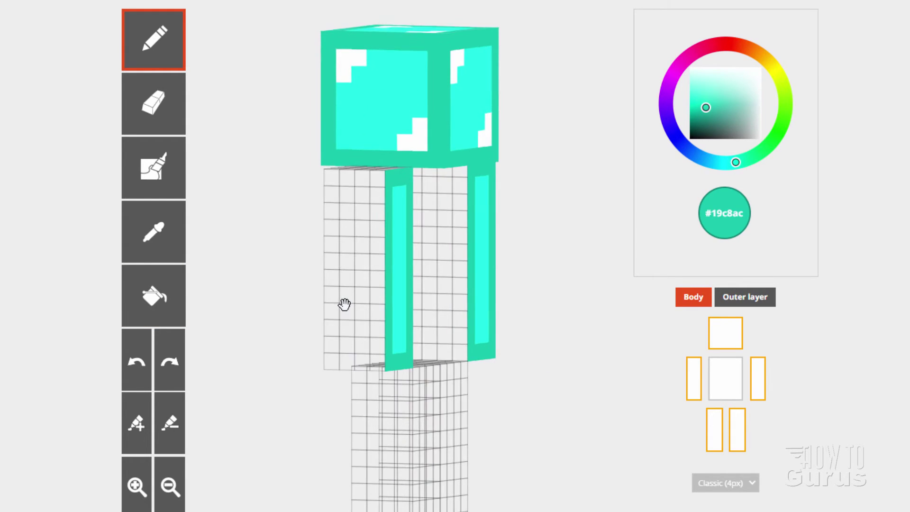
mouse_move(384, 177)
mouse_down()
mouse_move(379, 268)
mouse_move(337, 305)
mouse_move(335, 196)
mouse_up()
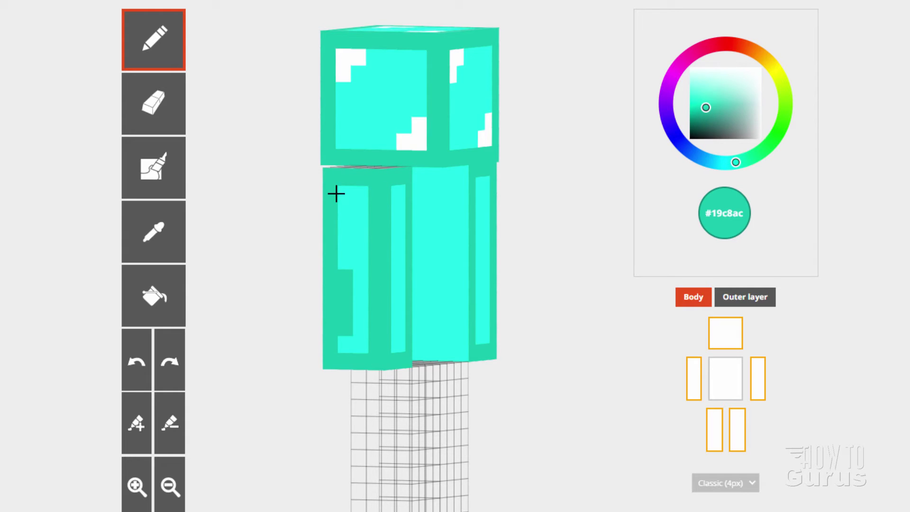
mouse_move(423, 173)
mouse_down()
mouse_move(459, 207)
mouse_move(423, 353)
mouse_up()
Hide the head and paint the arms' bottom faces cyan with teal borders
click(715, 337)
drag(434, 257, 431, 174)
drag(320, 272, 321, 302)
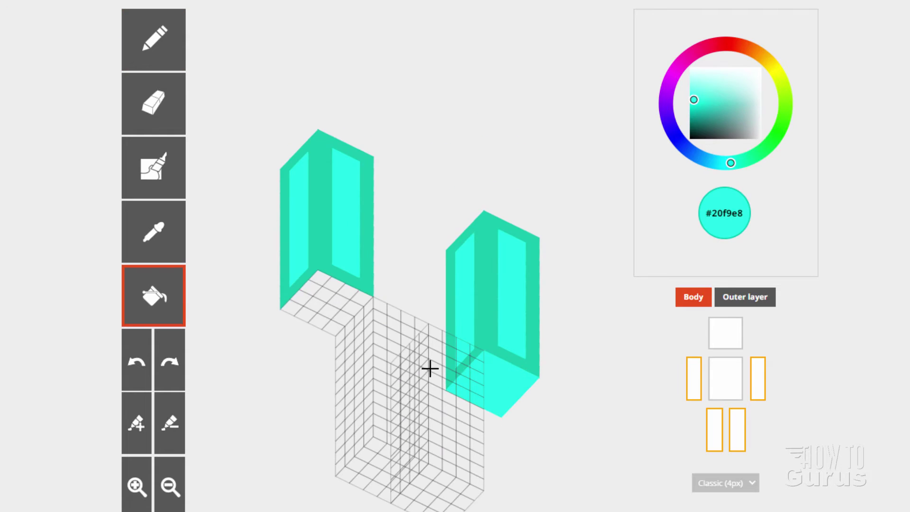
mouse_move(294, 306)
mouse_down()
mouse_move(366, 327)
mouse_move(524, 291)
mouse_move(451, 363)
mouse_move(331, 192)
mouse_move(519, 190)
mouse_up()
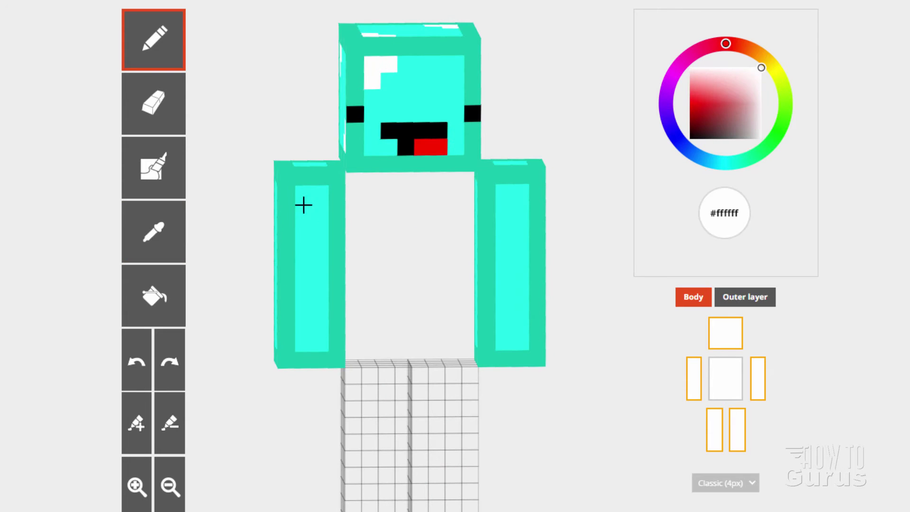
Add white L-shaped corner marks to the left and right arm fronts
drag(303, 327, 320, 343)
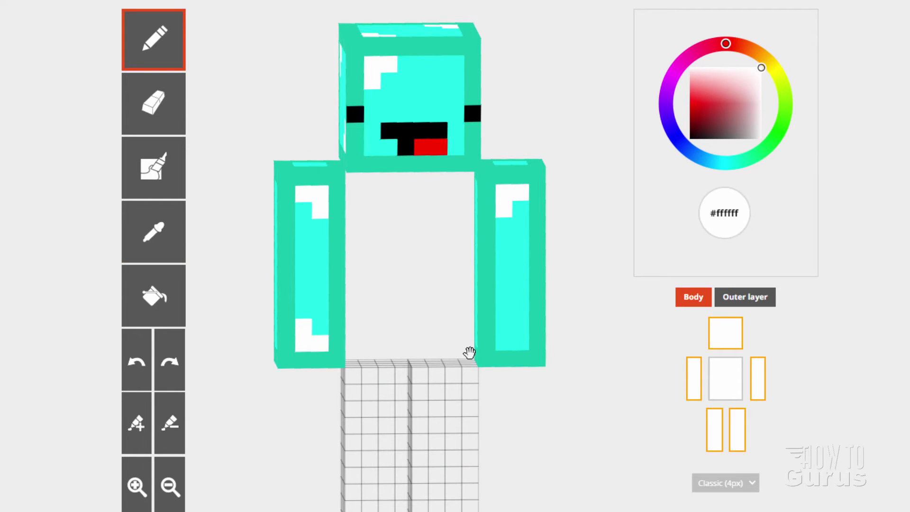
drag(254, 408, 349, 410)
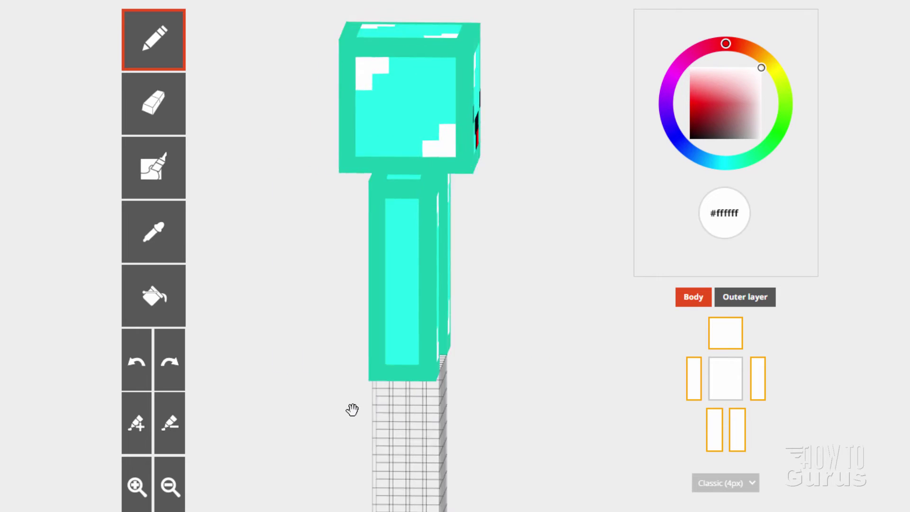
drag(409, 335, 380, 371)
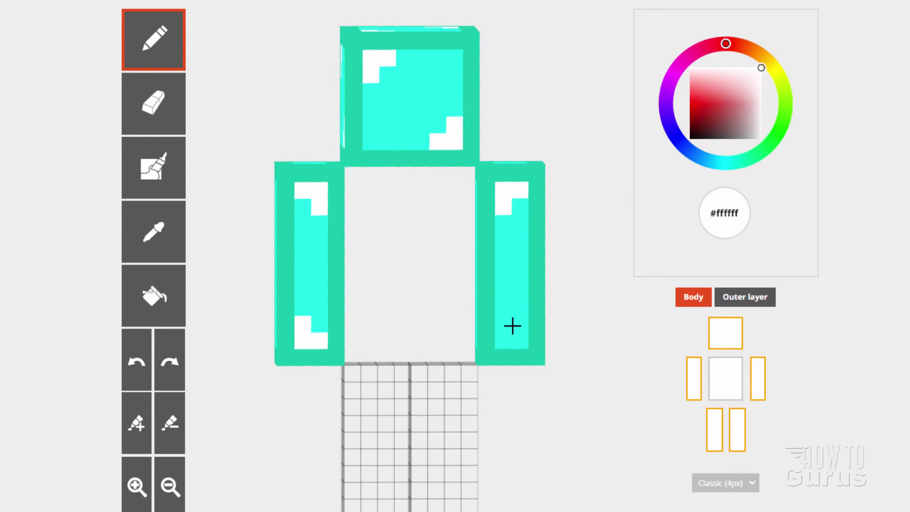
drag(513, 325, 525, 345)
Add white corner highlights to the arms' other faces and ends
mouse_move(274, 394)
mouse_down()
mouse_move(341, 400)
mouse_move(335, 199)
mouse_up()
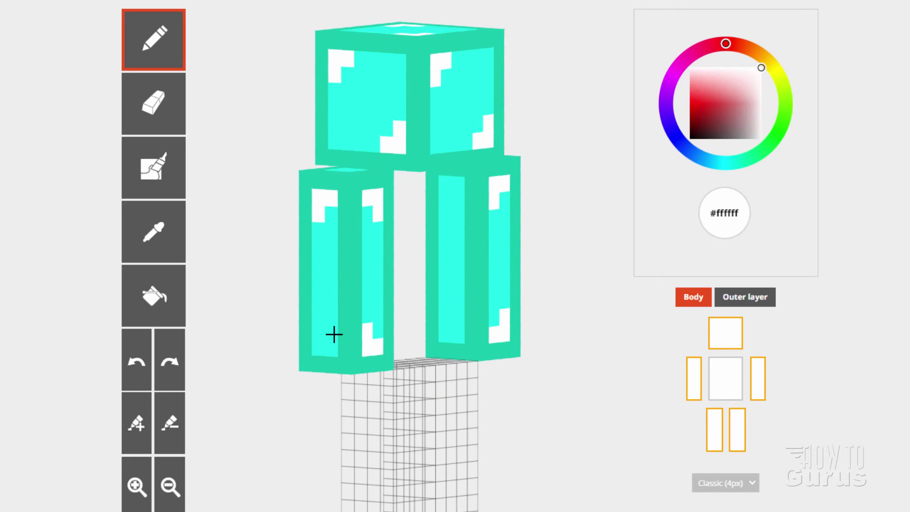
mouse_move(266, 333)
mouse_down()
mouse_move(429, 376)
mouse_move(500, 205)
mouse_up()
mouse_move(316, 199)
mouse_down()
mouse_move(412, 234)
mouse_move(320, 330)
mouse_up()
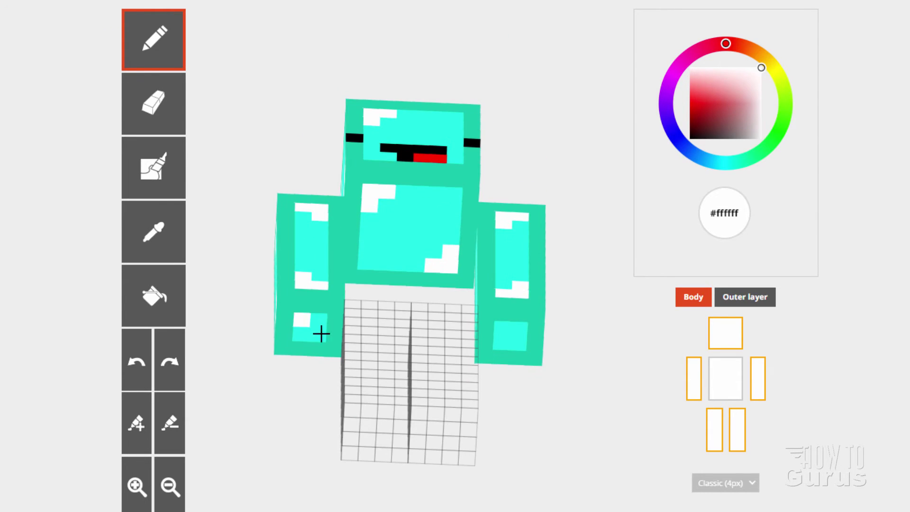
click(321, 328)
drag(579, 205, 570, 334)
mouse_move(591, 300)
mouse_down()
mouse_move(595, 315)
mouse_move(595, 263)
mouse_up()
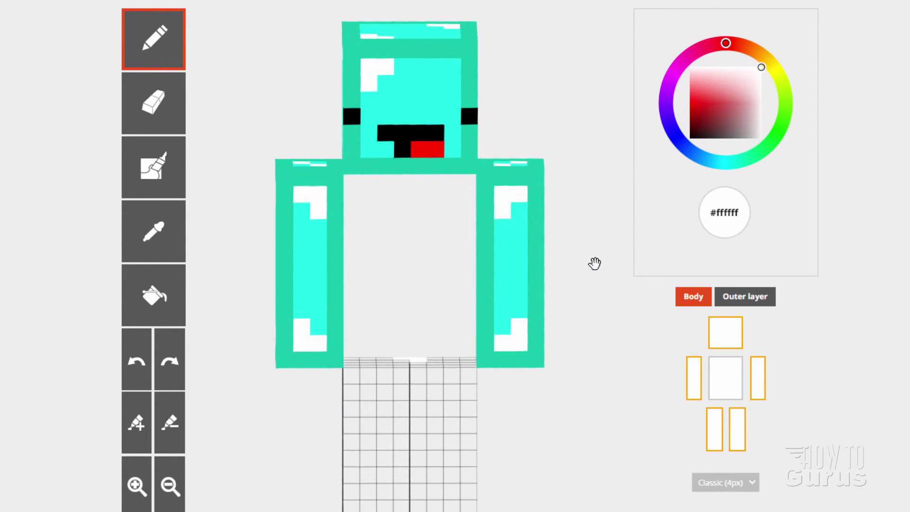
Hide both arms and both legs so only the head and torso show
click(700, 391)
click(758, 388)
click(718, 435)
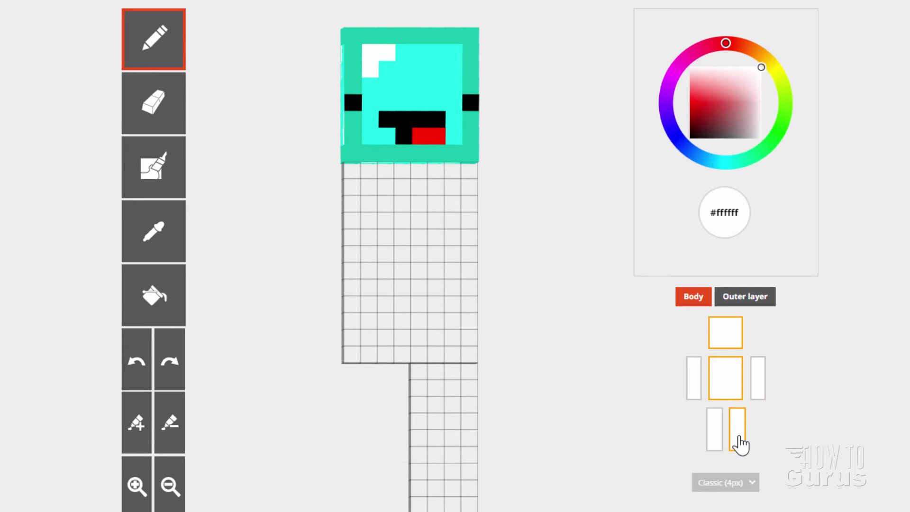
mouse_move(399, 448)
mouse_down()
mouse_move(420, 453)
mouse_move(404, 448)
mouse_up()
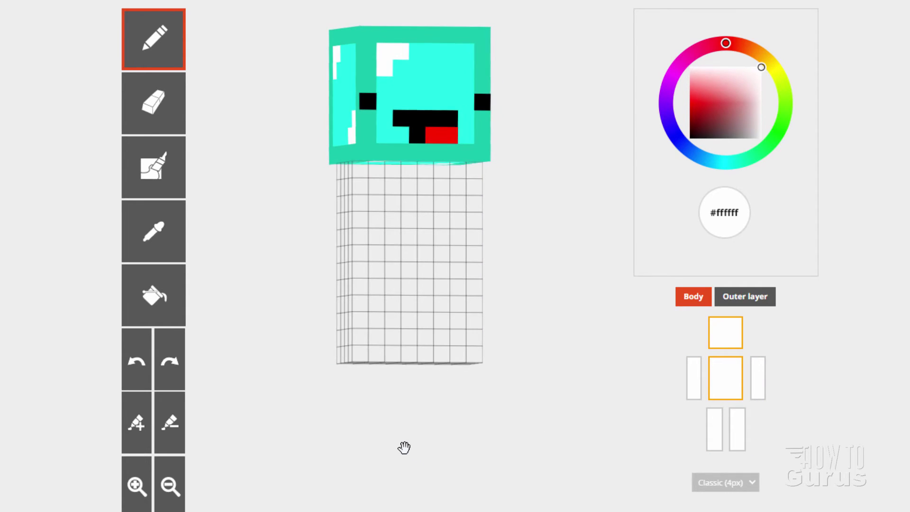
Fill the torso front with bright cyan sampled from the head
key(i)
click(434, 84)
click(178, 293)
click(393, 270)
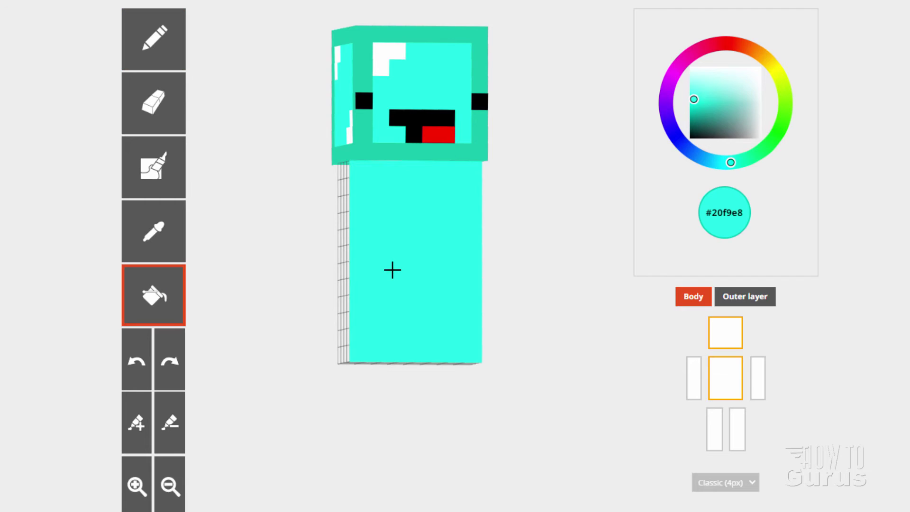
Outline the torso's edges and top face in darker teal from the head border
click(158, 232)
click(362, 131)
click(183, 60)
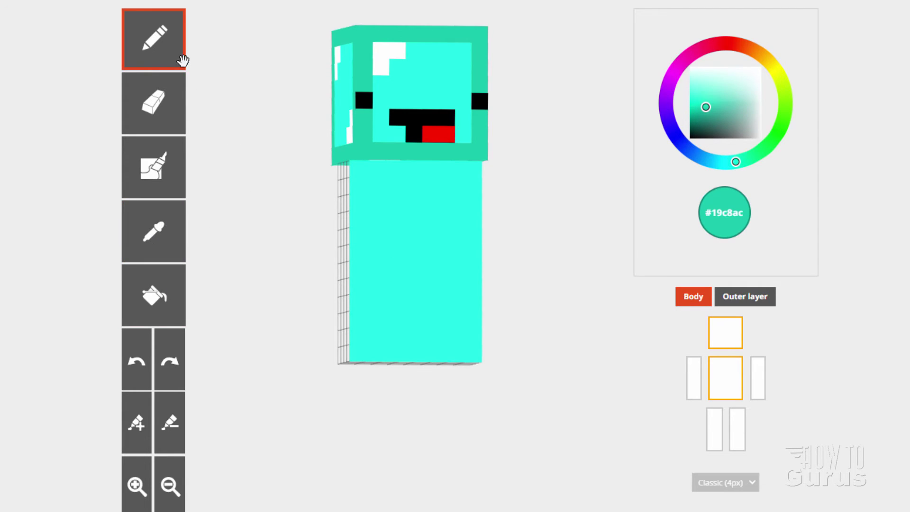
drag(356, 170, 480, 177)
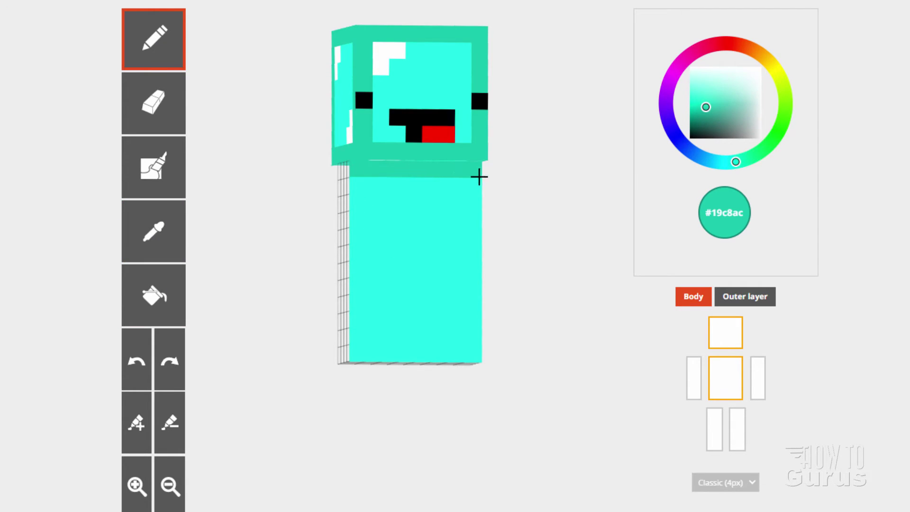
drag(475, 223, 475, 297)
mouse_move(473, 350)
mouse_down()
mouse_move(386, 351)
mouse_move(332, 211)
mouse_up()
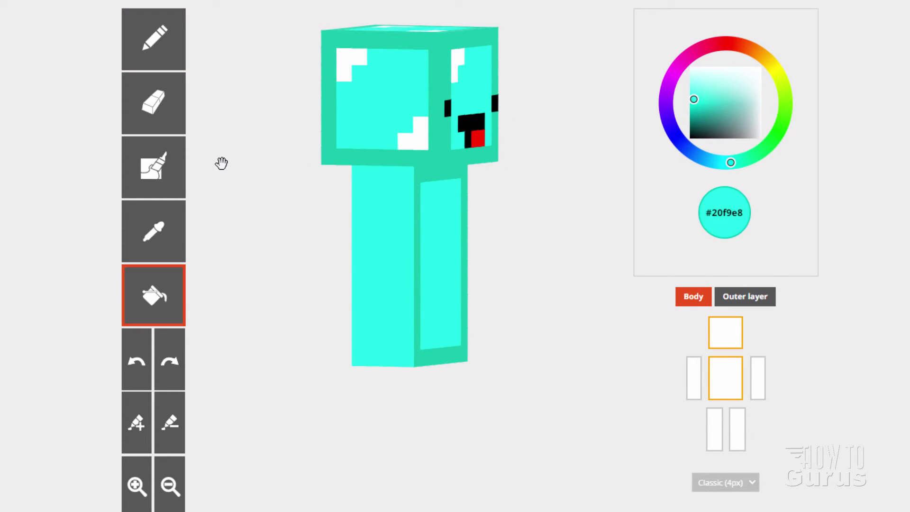
mouse_move(403, 175)
mouse_down()
mouse_move(411, 275)
mouse_move(356, 282)
mouse_move(382, 321)
mouse_move(413, 179)
mouse_move(446, 344)
mouse_move(342, 274)
mouse_move(410, 285)
mouse_move(362, 279)
mouse_move(482, 260)
mouse_up()
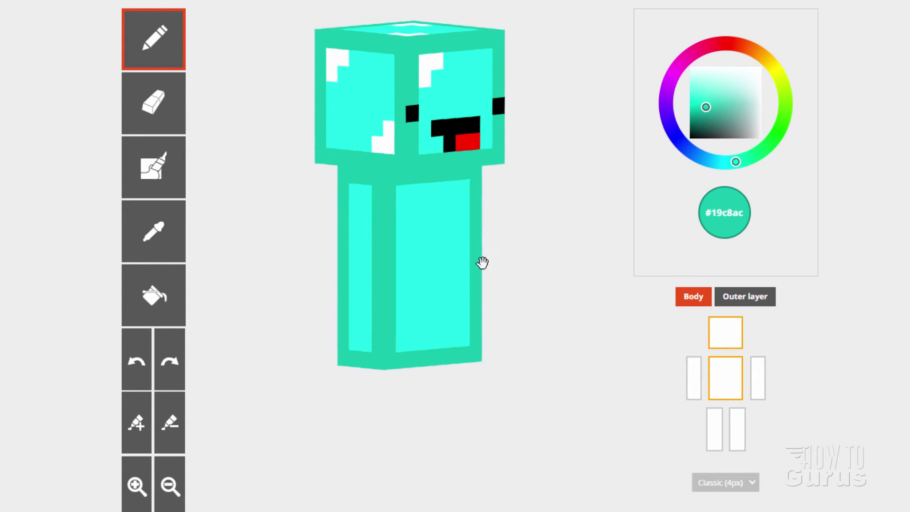
click(727, 334)
mouse_move(346, 224)
mouse_down()
mouse_move(476, 227)
mouse_move(386, 207)
mouse_up()
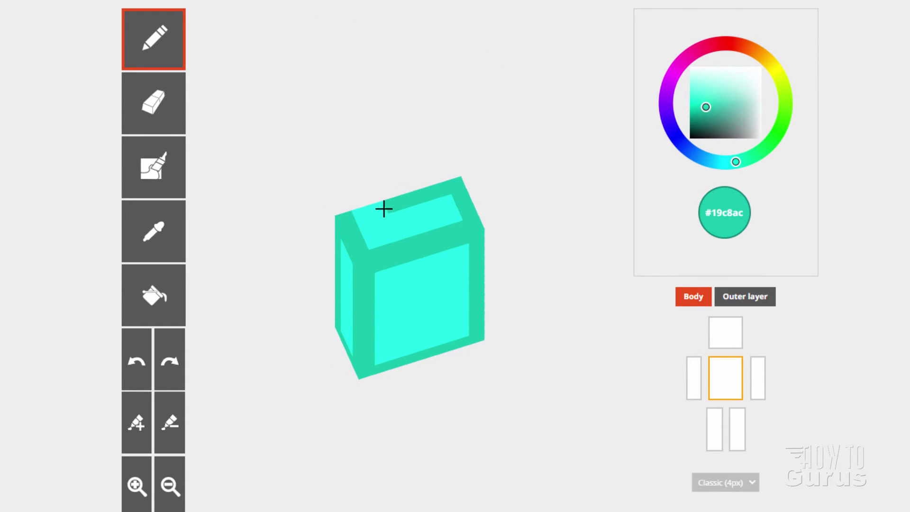
click(726, 332)
Add white corner marks to the torso's front and sides
mouse_move(465, 319)
mouse_down()
mouse_move(362, 294)
mouse_move(473, 339)
mouse_move(528, 261)
mouse_up()
drag(370, 191, 388, 195)
drag(454, 327, 437, 343)
drag(316, 421, 396, 295)
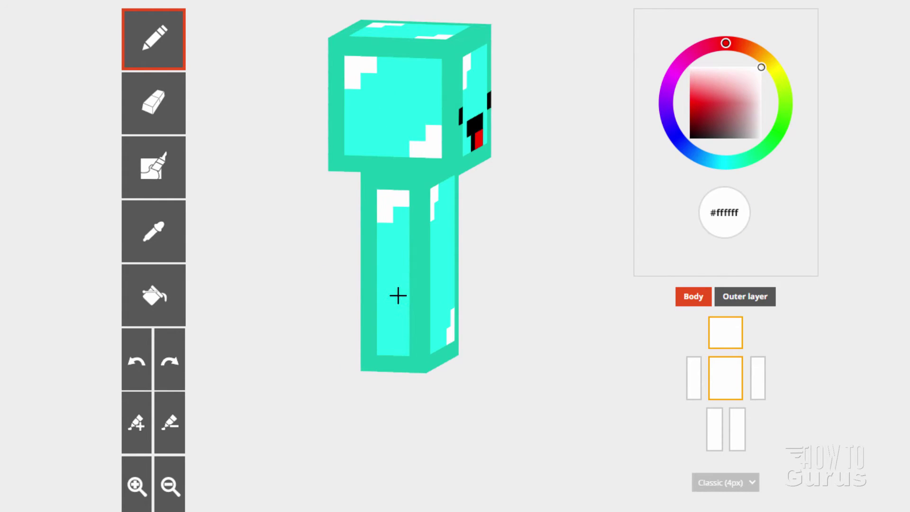
drag(543, 378, 423, 218)
drag(441, 330, 473, 336)
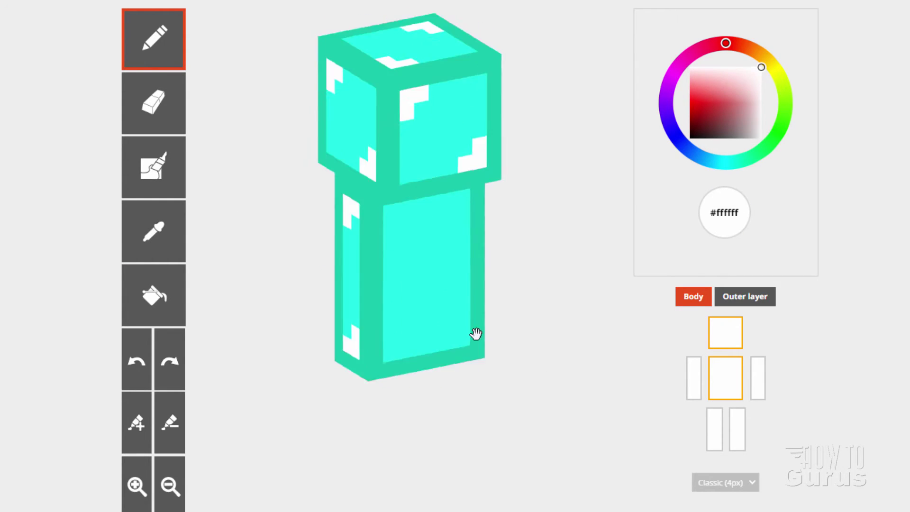
drag(369, 195, 378, 205)
drag(455, 337, 459, 325)
Hide the head and add white corner marks to the torso's bottom
drag(512, 355, 540, 306)
click(731, 339)
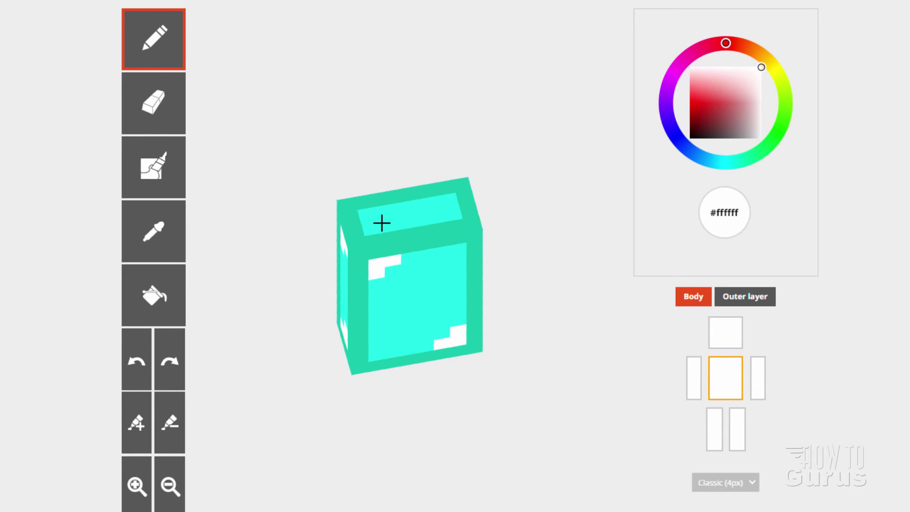
mouse_move(450, 206)
mouse_down()
mouse_move(472, 275)
mouse_move(477, 214)
mouse_up()
drag(369, 291, 455, 328)
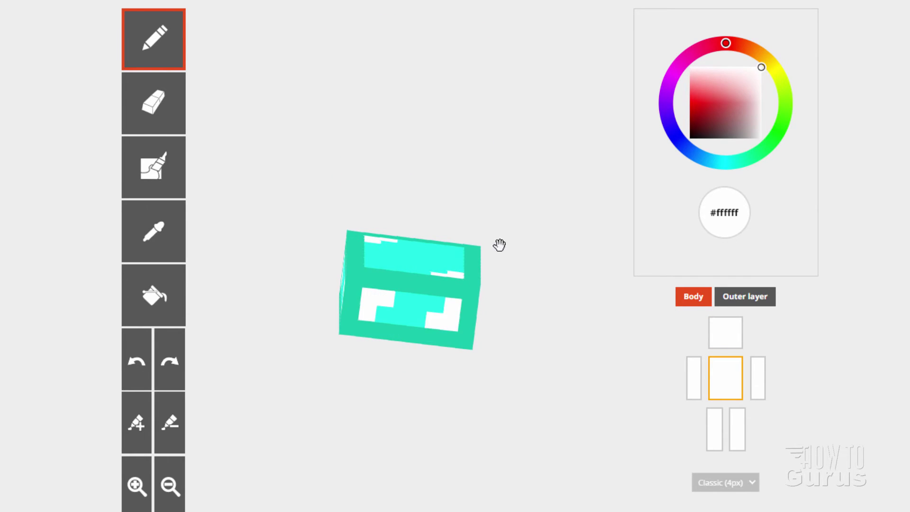
drag(500, 246, 503, 409)
Show the head, arms and legs again, and hide the torso to expose the legs
click(713, 342)
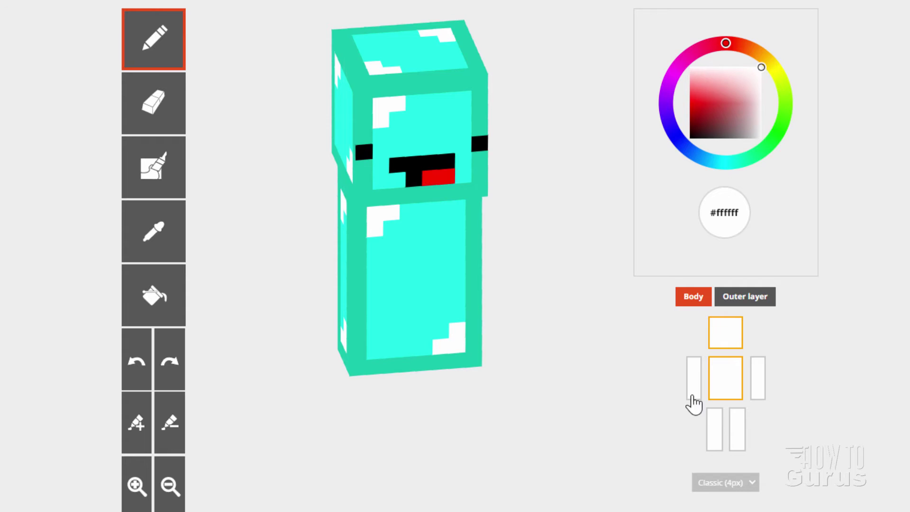
click(694, 381)
click(758, 381)
mouse_move(590, 417)
mouse_down()
mouse_move(505, 431)
mouse_move(531, 420)
mouse_move(492, 324)
mouse_up()
click(666, 370)
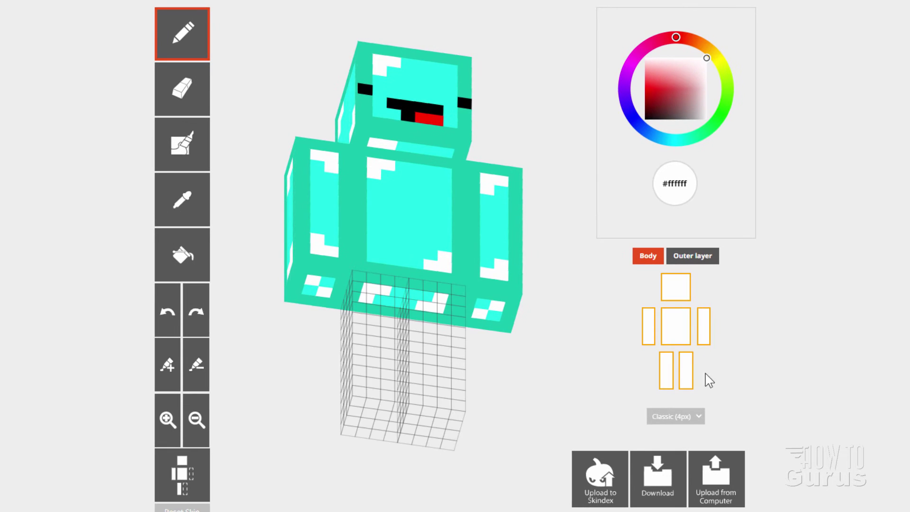
click(676, 333)
Paint the legs bright cyan with darker teal stripes
mouse_move(552, 351)
mouse_down()
mouse_move(533, 451)
mouse_move(559, 396)
mouse_up()
mouse_move(402, 350)
mouse_down()
mouse_move(354, 420)
mouse_move(421, 321)
mouse_move(430, 474)
mouse_move(303, 419)
mouse_up()
mouse_move(370, 355)
mouse_down()
mouse_move(410, 392)
mouse_move(400, 475)
mouse_move(360, 346)
mouse_move(425, 423)
mouse_move(387, 363)
mouse_move(315, 428)
mouse_move(397, 477)
mouse_move(348, 345)
mouse_move(445, 327)
mouse_move(406, 452)
mouse_move(543, 420)
mouse_move(424, 378)
mouse_move(378, 415)
mouse_move(437, 364)
mouse_move(393, 367)
mouse_move(351, 446)
mouse_up()
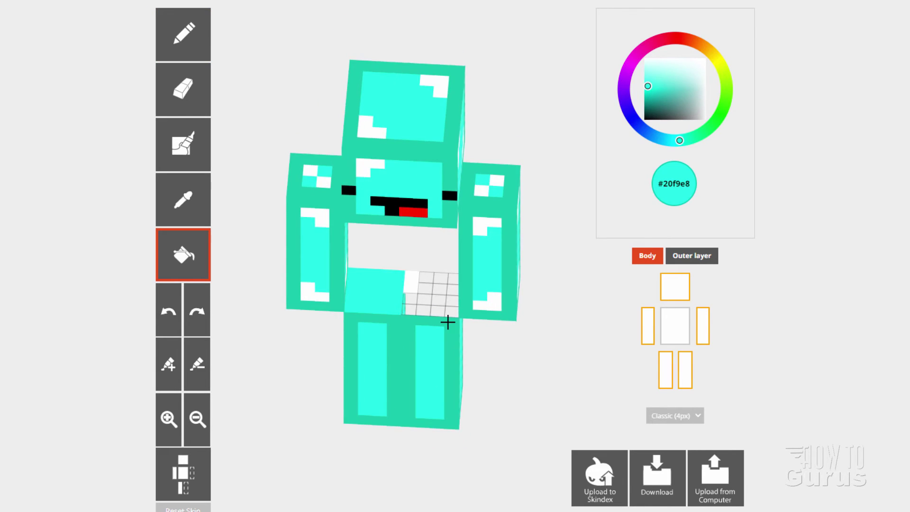
mouse_move(447, 320)
mouse_down()
mouse_move(362, 342)
mouse_move(399, 300)
mouse_move(452, 342)
mouse_move(337, 371)
mouse_move(281, 251)
mouse_up()
mouse_move(348, 287)
mouse_down()
mouse_move(439, 287)
mouse_move(355, 311)
mouse_up()
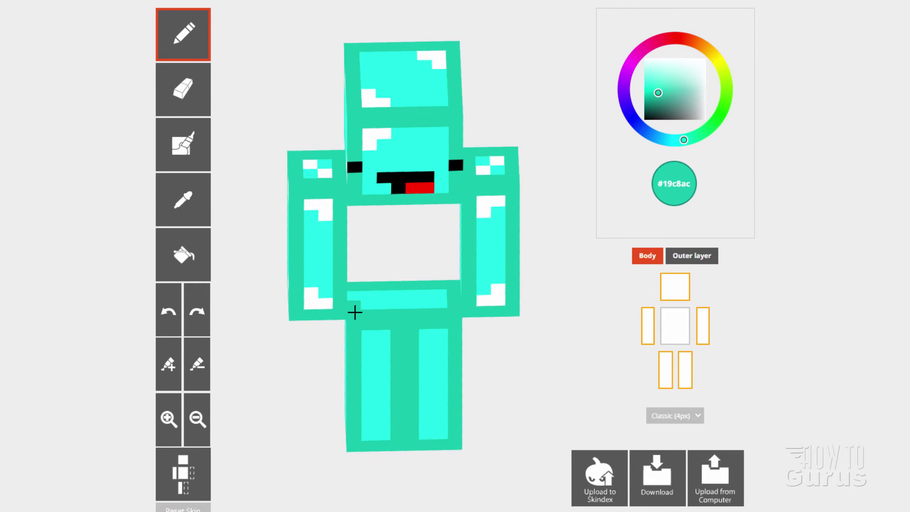
Rotate the model and hide a leg to check paint coverage from every side
drag(409, 306, 382, 337)
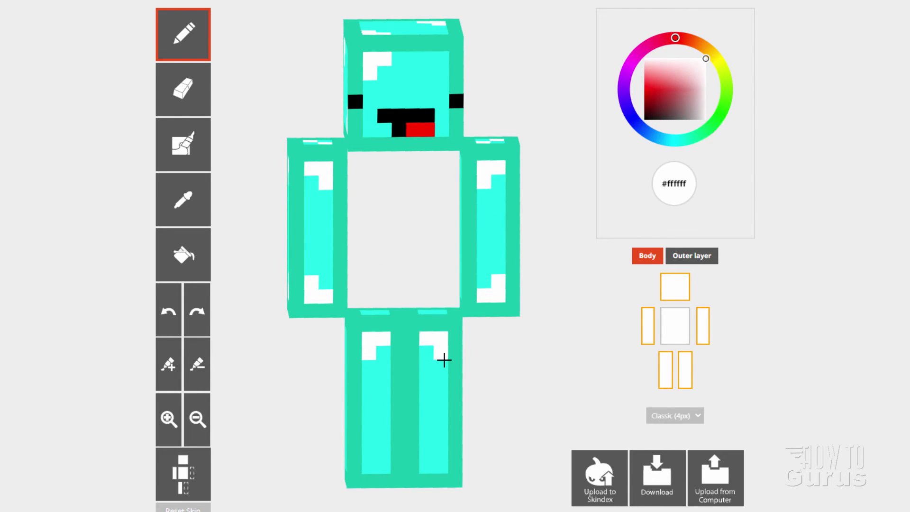
drag(382, 450, 398, 470)
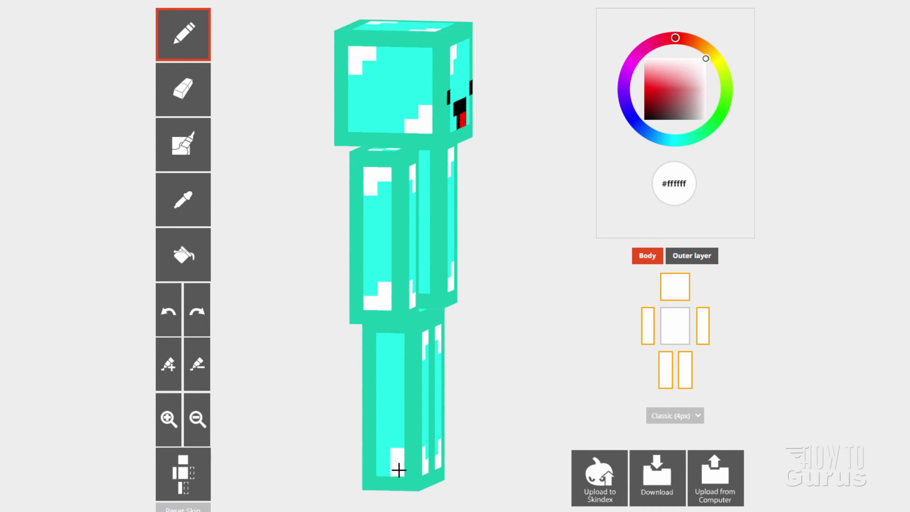
drag(392, 341, 345, 401)
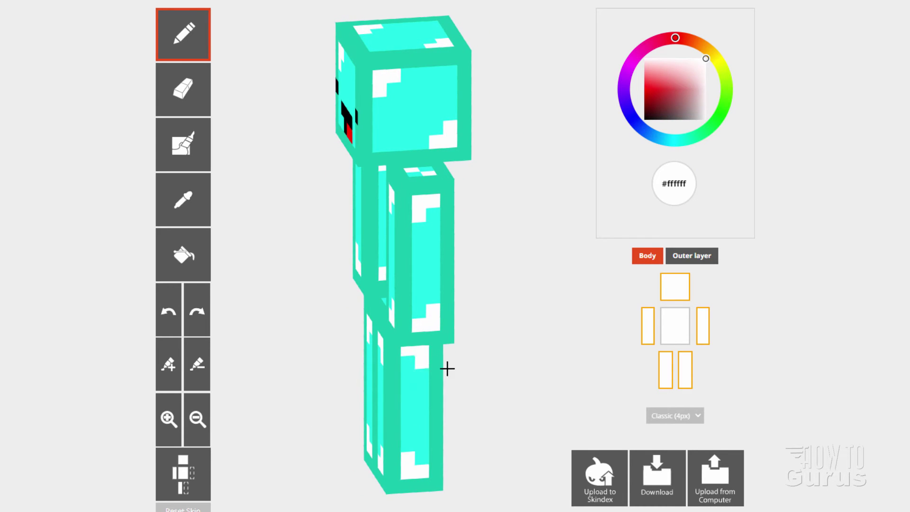
mouse_move(446, 367)
mouse_down()
mouse_move(376, 335)
mouse_move(507, 412)
mouse_up()
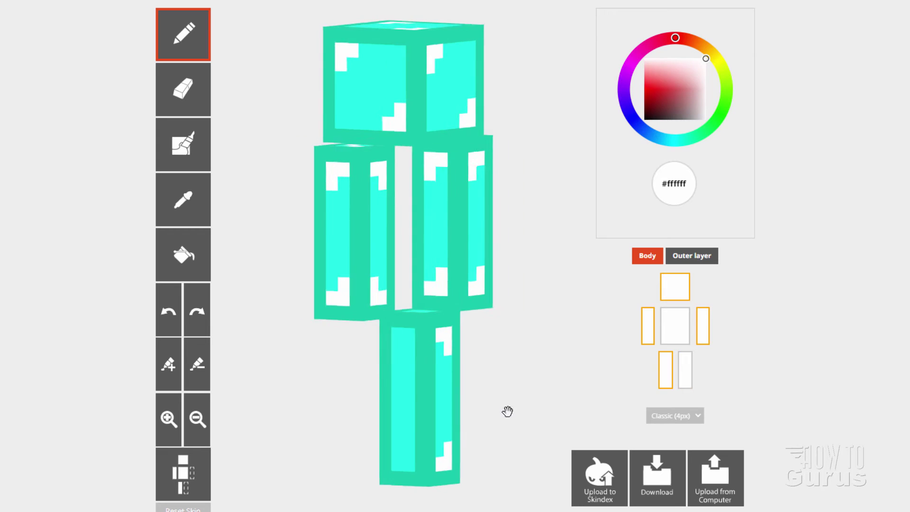
click(665, 369)
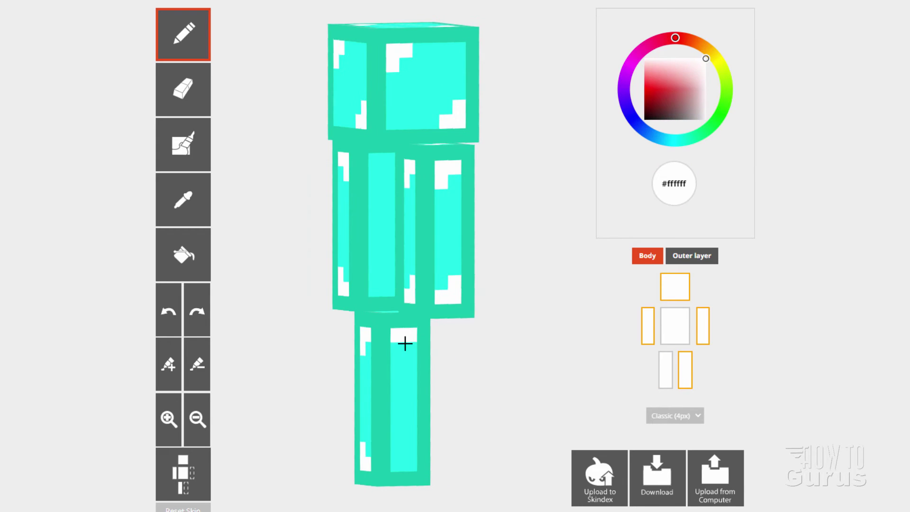
drag(396, 464, 378, 317)
drag(435, 295, 434, 354)
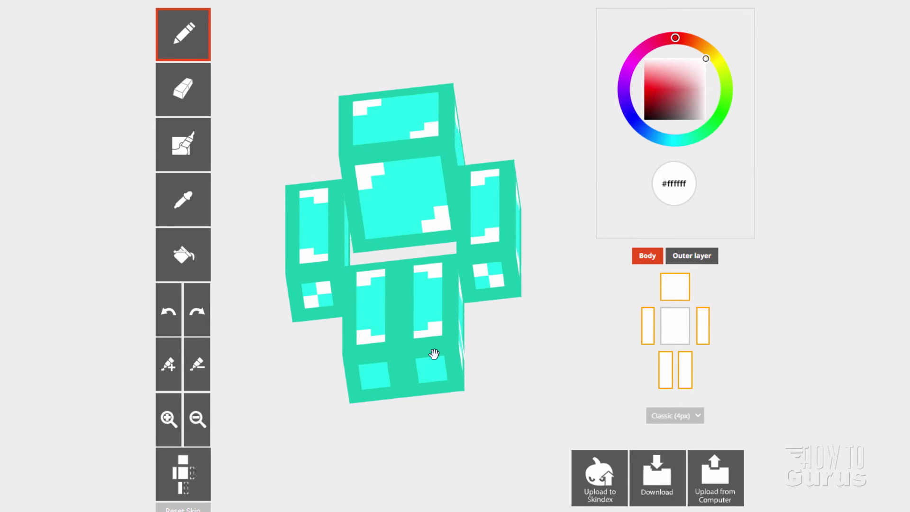
mouse_move(522, 366)
mouse_down()
mouse_move(471, 309)
mouse_move(520, 390)
mouse_up()
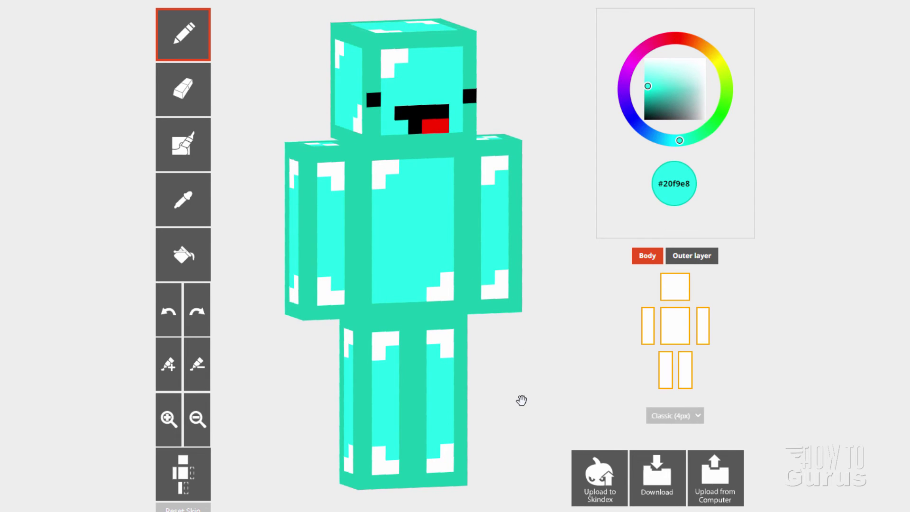
Download the skin and save it as Skeppy-skin PNG in C:\skins
click(652, 485)
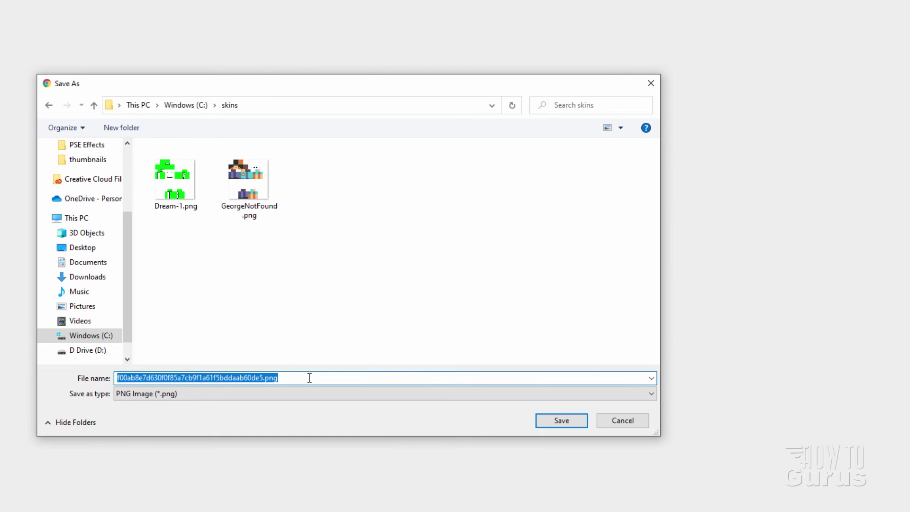
text(Skeppy-skin)
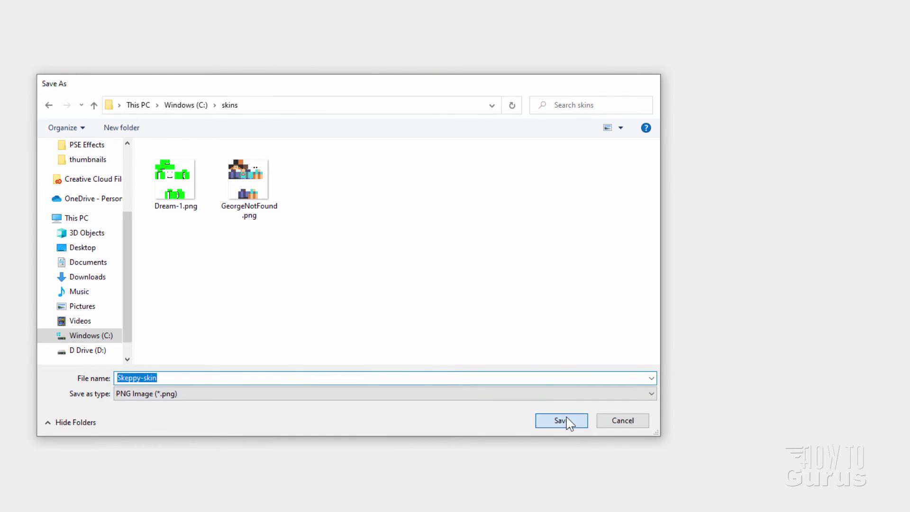
click(561, 420)
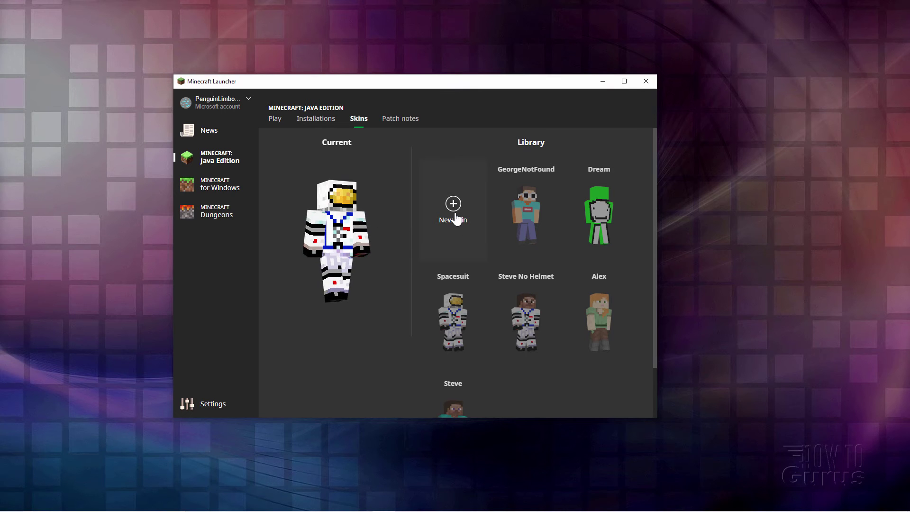
Add Skeppy-skin.png as a new library skin and wear it with Save & Use
click(451, 214)
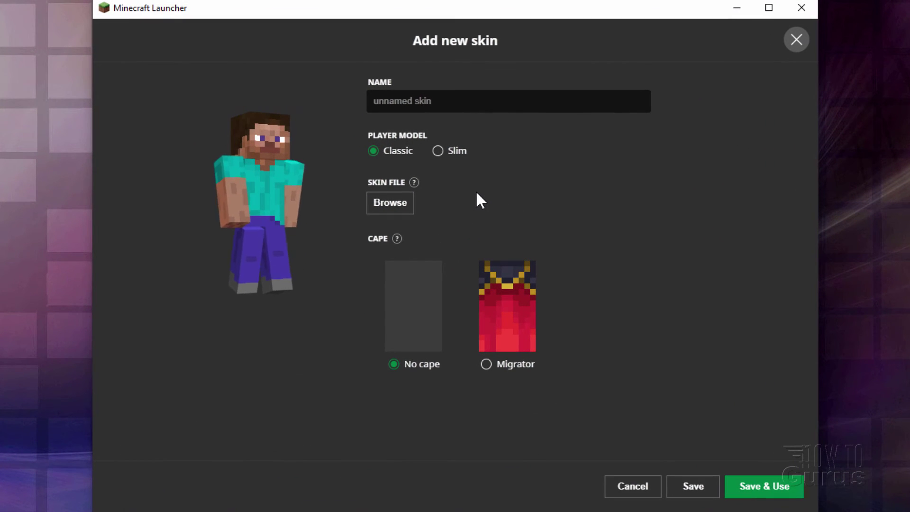
click(401, 203)
click(416, 137)
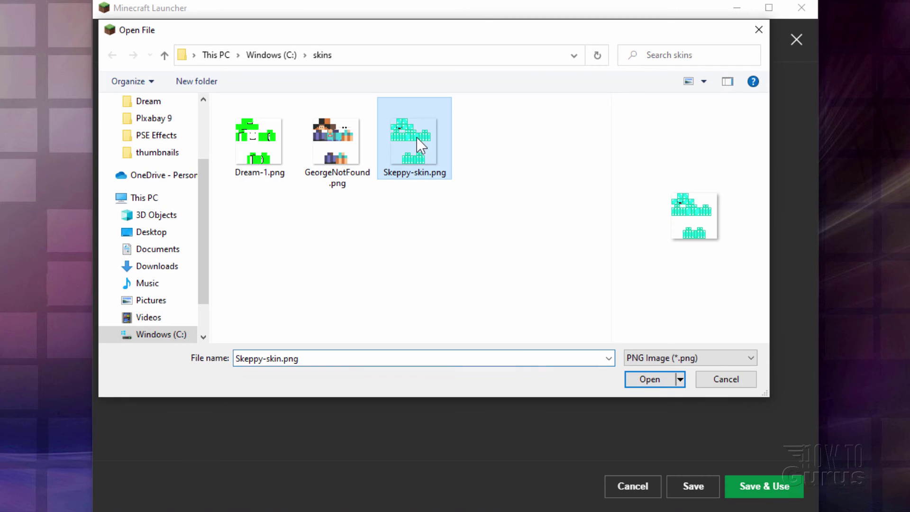
click(669, 379)
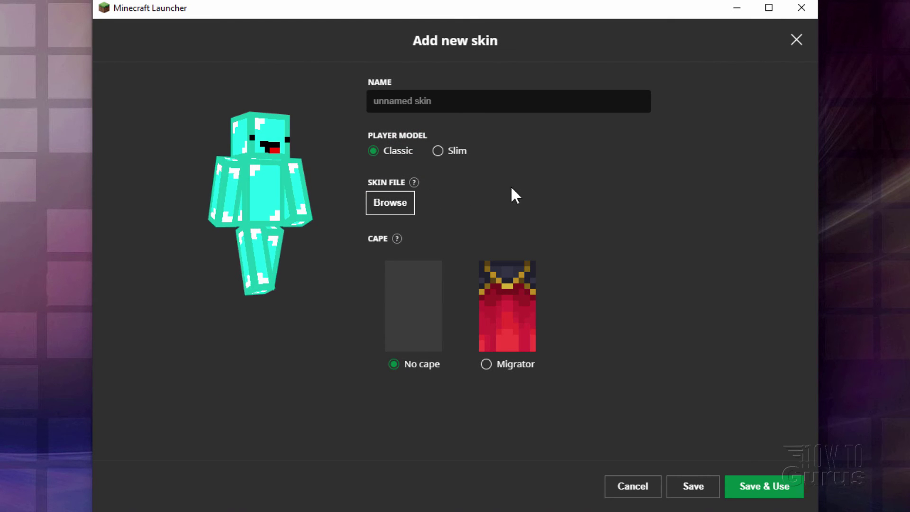
click(755, 478)
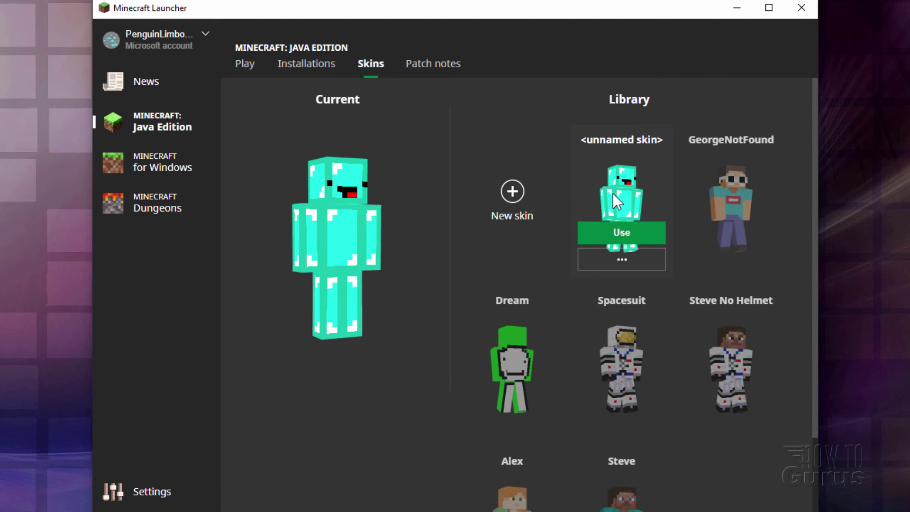
mouse_move(621, 363)
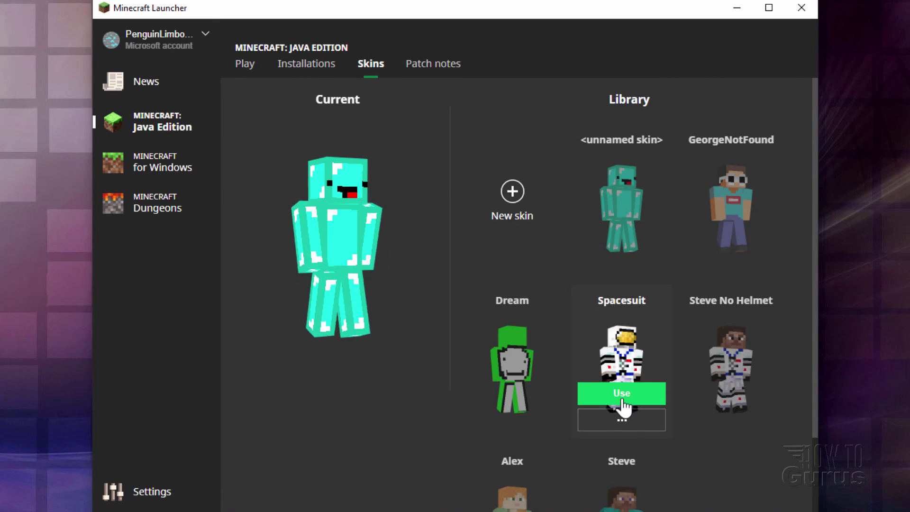
Switch to Spacesuit and back to the cyan skin, then rename it Skeppy
click(621, 392)
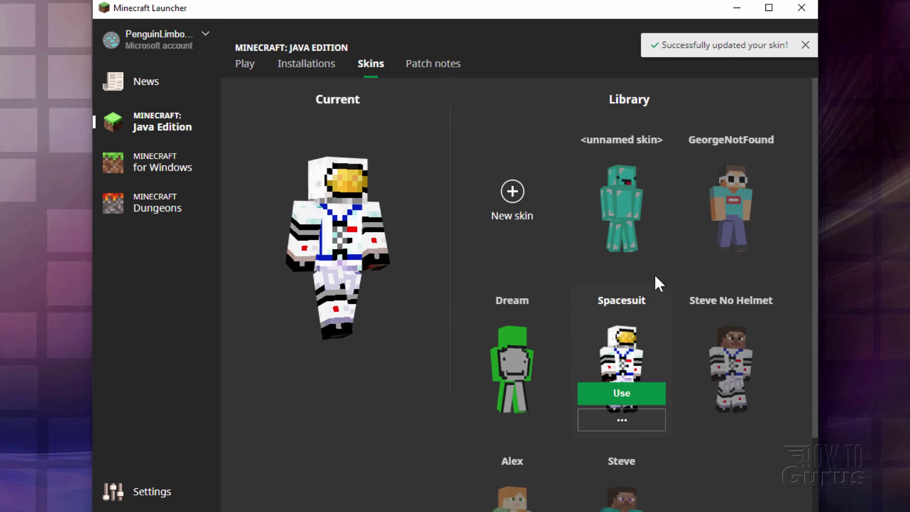
click(623, 232)
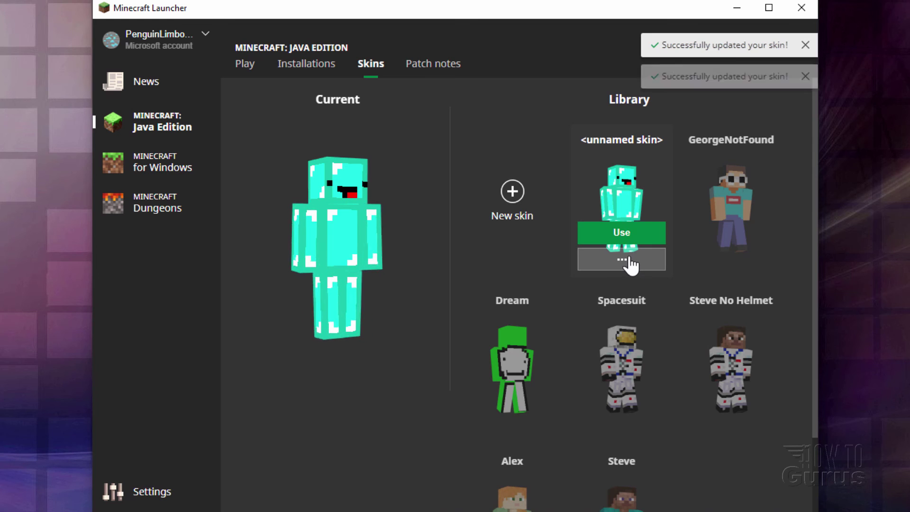
click(625, 263)
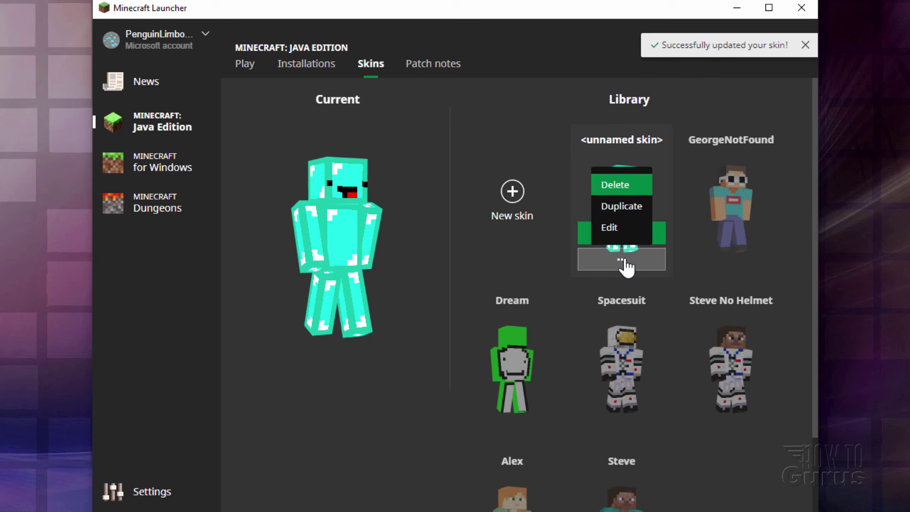
click(610, 227)
click(456, 102)
text(S)
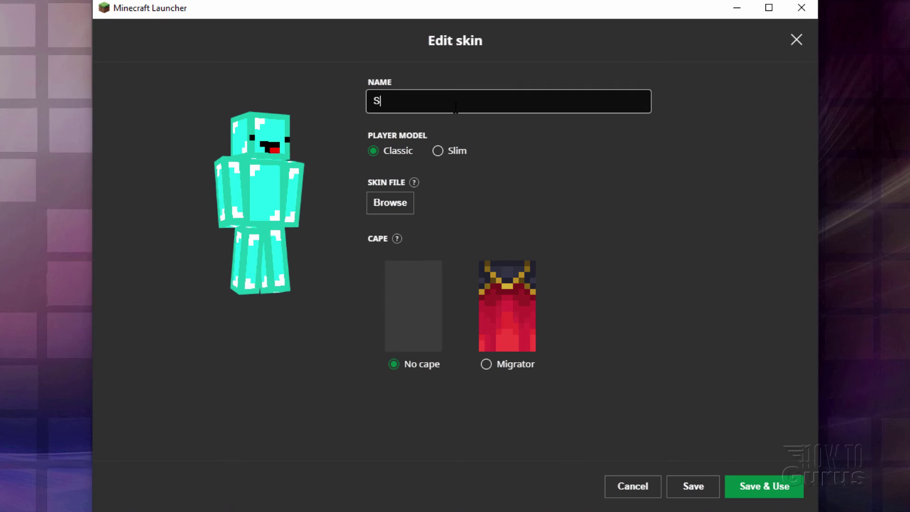
text(keppy)
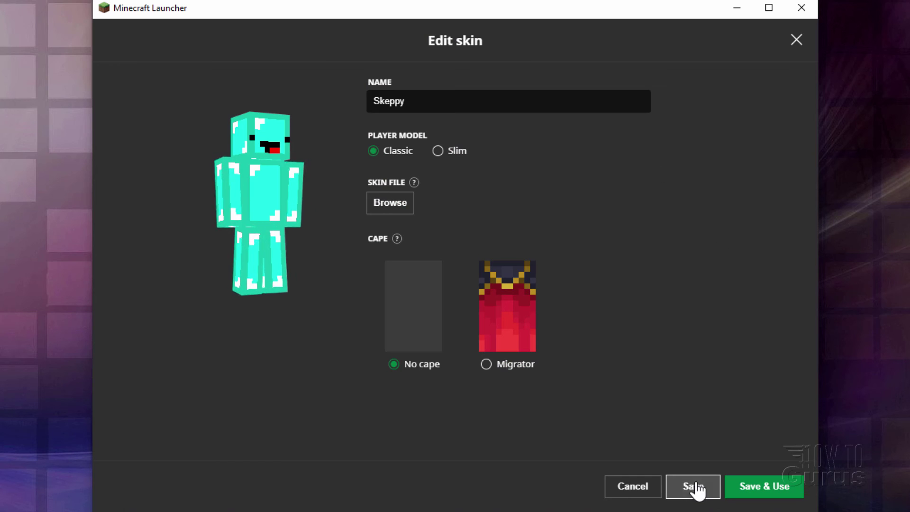
click(693, 486)
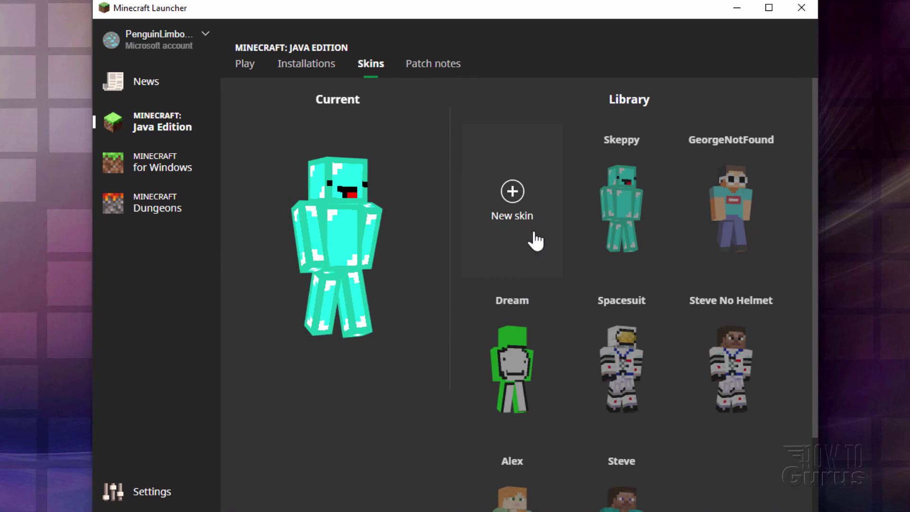
Upload Skeppy-skin.png as the custom skin on the Minecraft.net Skin page
click(621, 393)
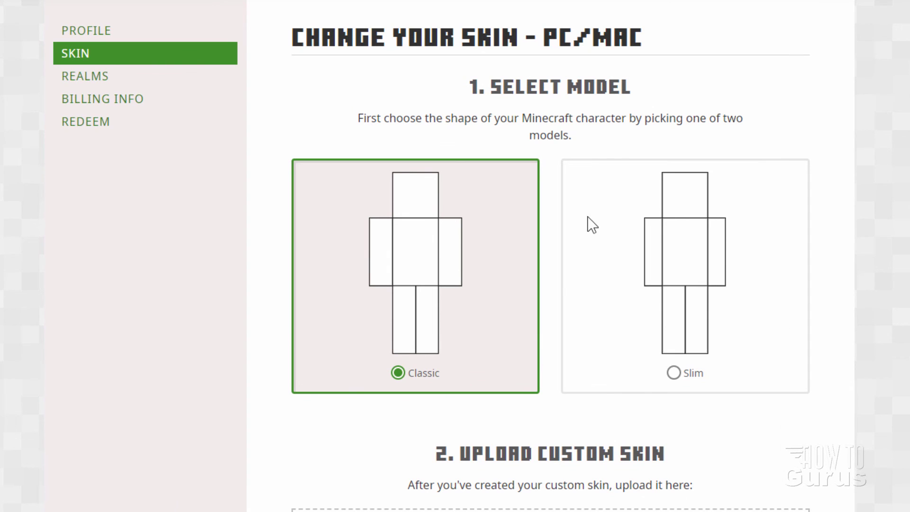
scroll(587, 216, down, 2)
scroll(396, 253, down, 3)
scroll(396, 253, down, 3)
scroll(587, 384, down, 1)
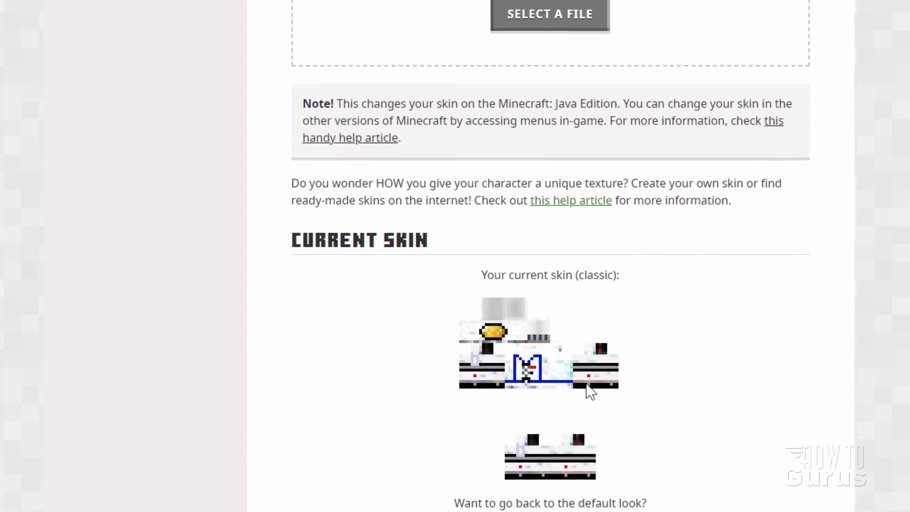
scroll(587, 392, down, 1)
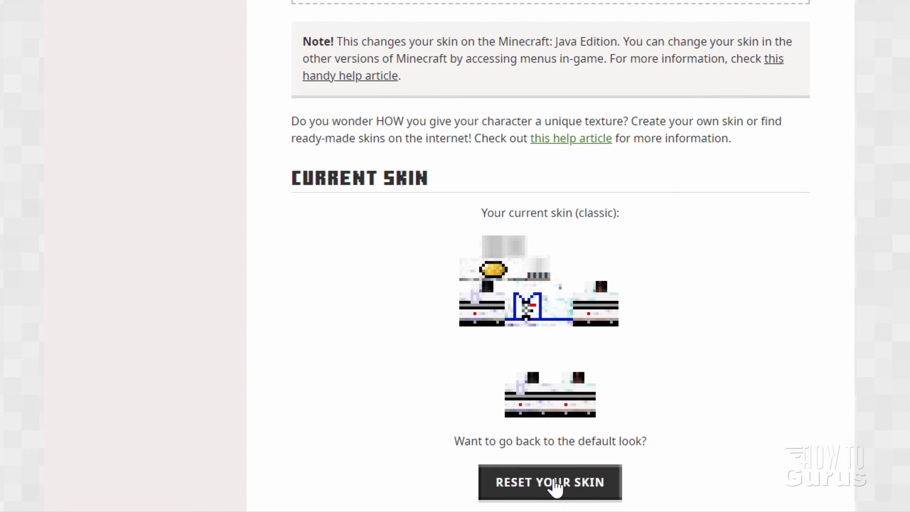
scroll(554, 488, up, 2)
scroll(683, 193, up, 1)
scroll(529, 305, up, 2)
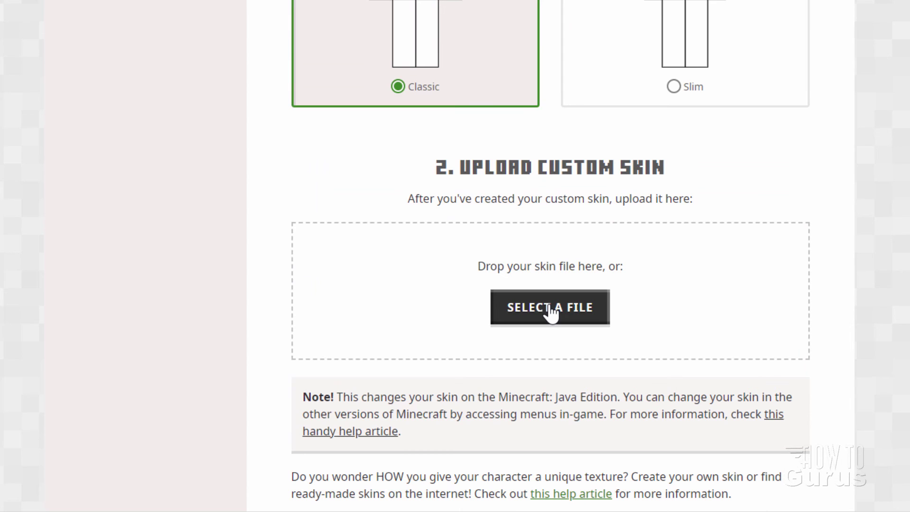
click(552, 310)
click(299, 133)
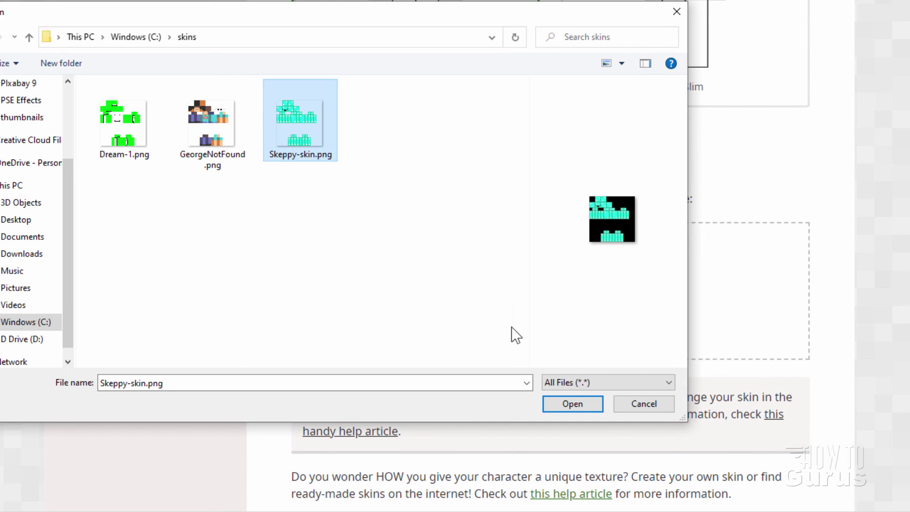
click(576, 402)
scroll(413, 271, down, 2)
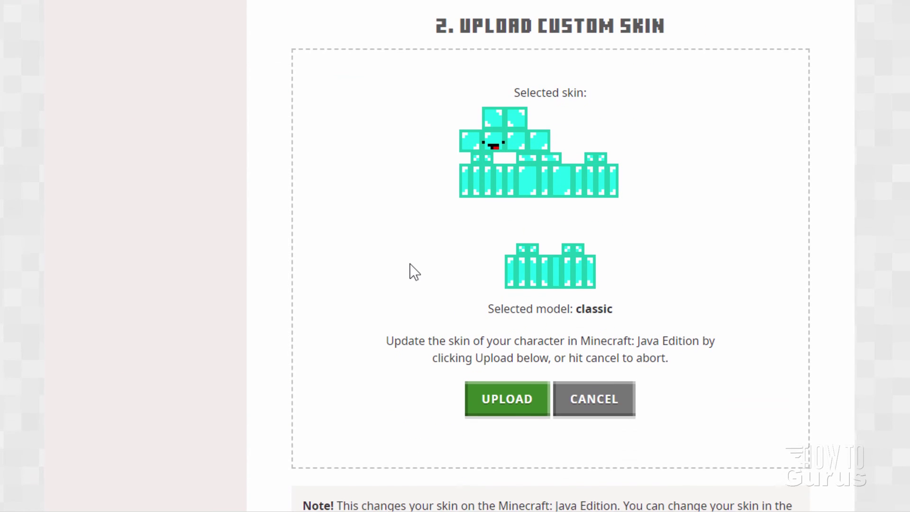
click(521, 396)
scroll(397, 330, down, 2)
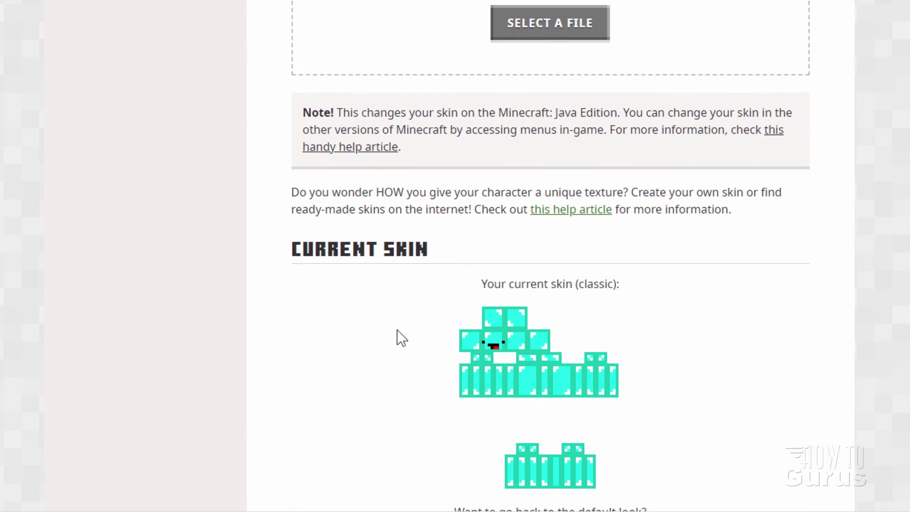
scroll(577, 335, down, 1)
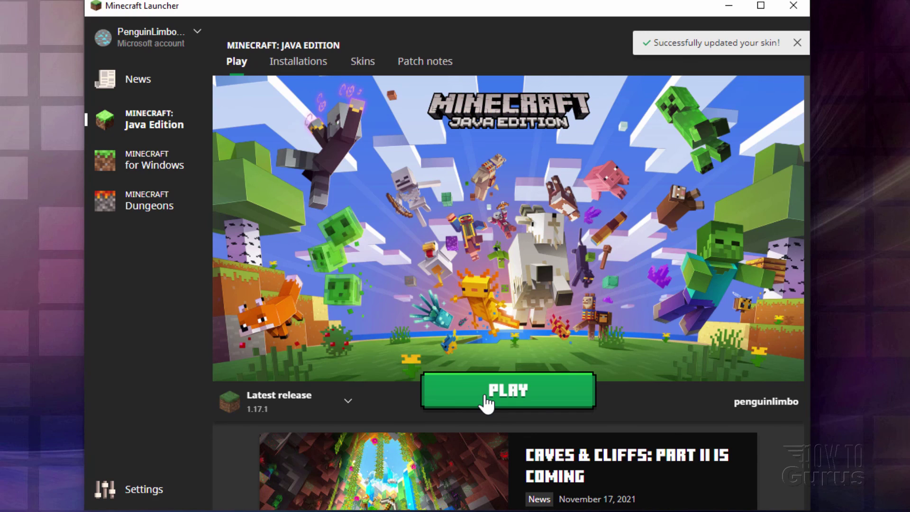
Launch Minecraft: Java Edition with PLAY from the Play tab
click(518, 395)
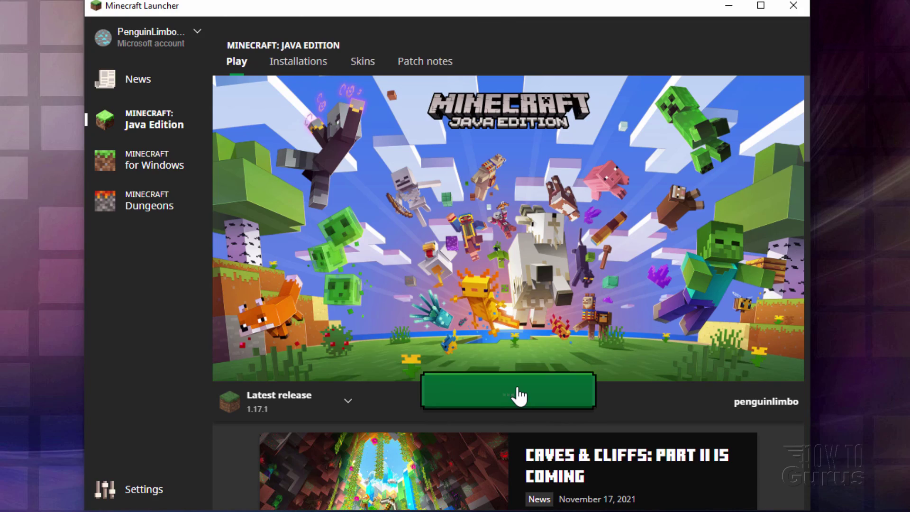